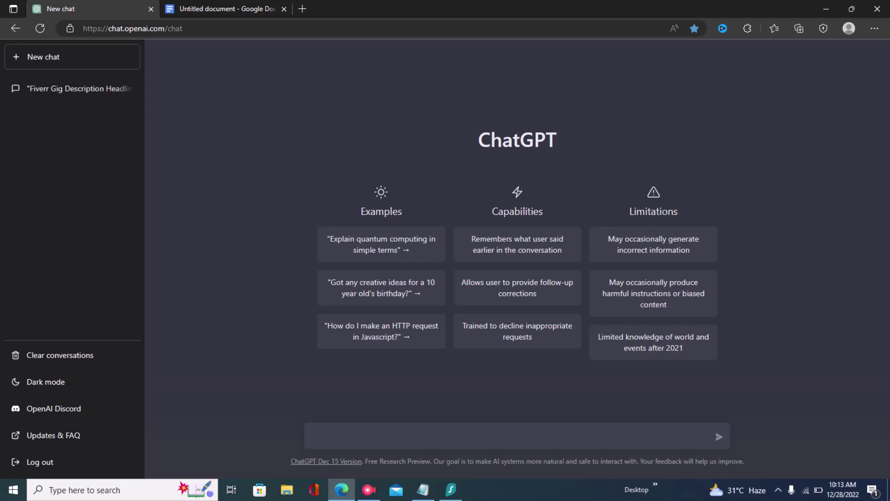
# Review the book-writing outline in Notepad, from generating title ideas through the introduction to composing chapters
pyautogui.click(423, 490)
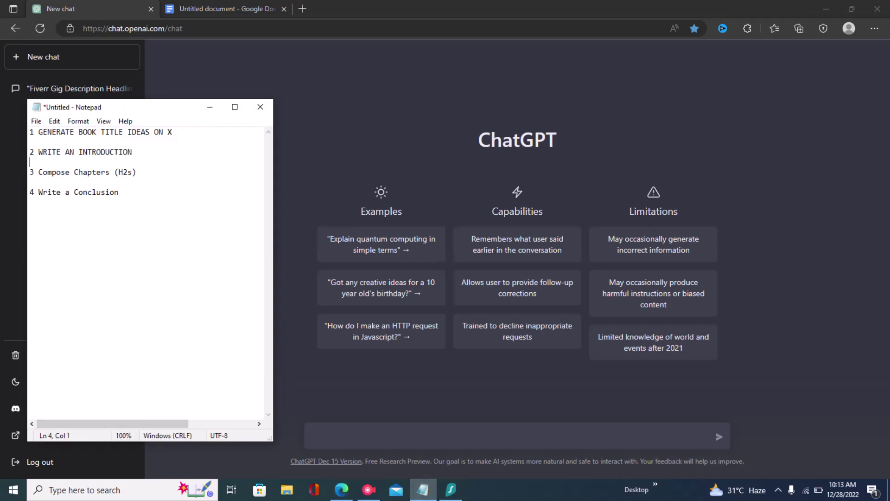
pyautogui.hotkey('shift', 'Right')
pyautogui.hotkey('shift', 'Right')
pyautogui.hotkey('shift', 'Right')
pyautogui.hotkey('shift', 'Right')
pyautogui.hotkey('shift', 'Right')
pyautogui.hotkey('shift', 'Right')
pyautogui.hotkey('shift', 'Right')
pyautogui.hotkey('shift', 'Right')
pyautogui.hotkey('shift', 'Right')
pyautogui.hotkey('shift', 'Right')
pyautogui.hotkey('shift', 'Right')
pyautogui.hotkey('shift', 'Right')
pyautogui.hotkey('shift', 'Right')
pyautogui.hotkey('shift', 'Right')
pyautogui.hotkey('shift', 'Right')
pyautogui.hotkey('shift', 'Right')
pyautogui.hotkey('shift', 'Right')
pyautogui.hotkey('shift', 'Right')
pyautogui.hotkey('shift', 'Right')
pyautogui.hotkey('shift', 'Right')
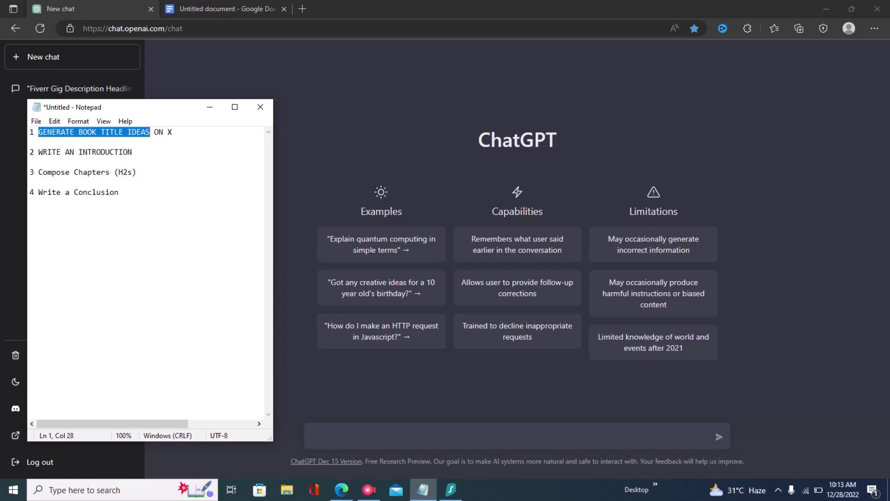
pyautogui.click(137, 152)
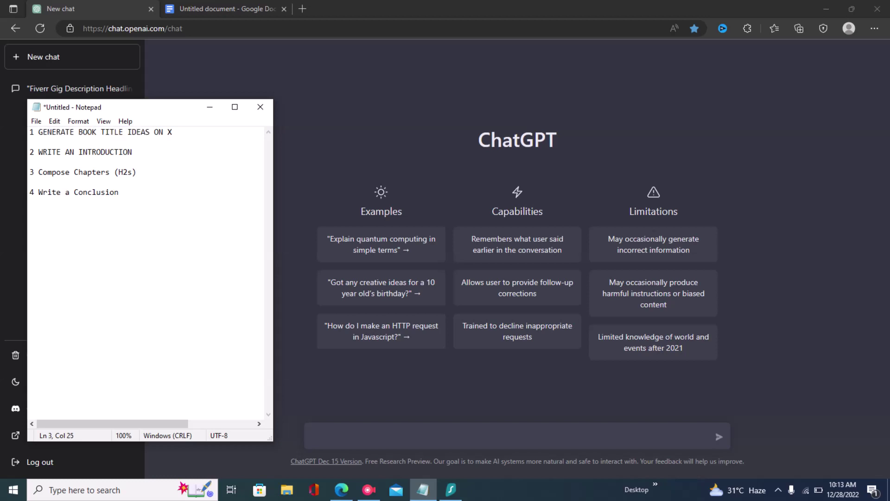
pyautogui.hotkey('shift', 'Left')
pyautogui.hotkey('shift', 'Left')
pyautogui.hotkey('shift', 'Left')
pyautogui.hotkey('shift', 'Left')
pyautogui.hotkey('shift', 'Left')
pyautogui.hotkey('shift', 'Left')
pyautogui.hotkey('shift', 'Left')
pyautogui.hotkey('shift', 'Left')
pyautogui.hotkey('shift', 'Left')
pyautogui.hotkey('shift', 'Left')
pyautogui.hotkey('shift', 'Left')
pyautogui.hotkey('shift', 'Left')
pyautogui.hotkey('shift', 'Left')
pyautogui.hotkey('shift', 'Left')
pyautogui.hotkey('shift', 'Left')
pyautogui.hotkey('shift', 'Left')
pyautogui.hotkey('shift', 'Left')
pyautogui.click(137, 172)
# Submit the prompt "generate book title ideas on academic excellence" to ChatGPT
pyautogui.click(314, 435)
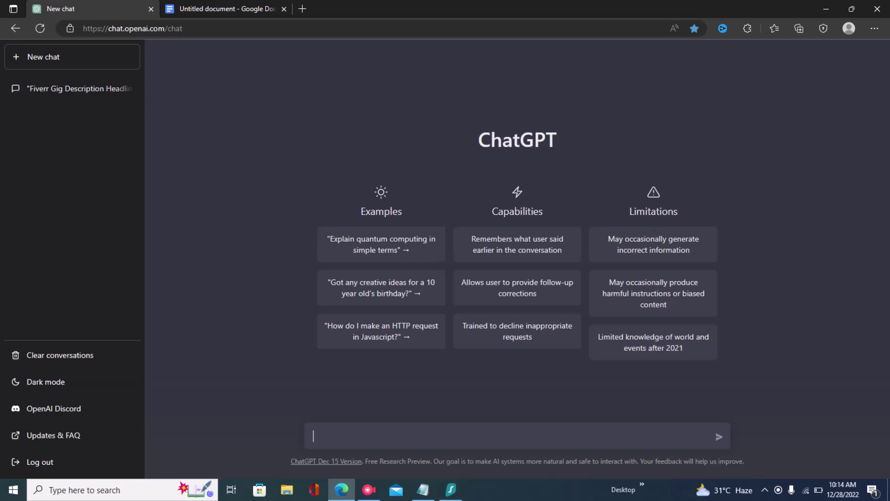
pyautogui.write('generate book titles')
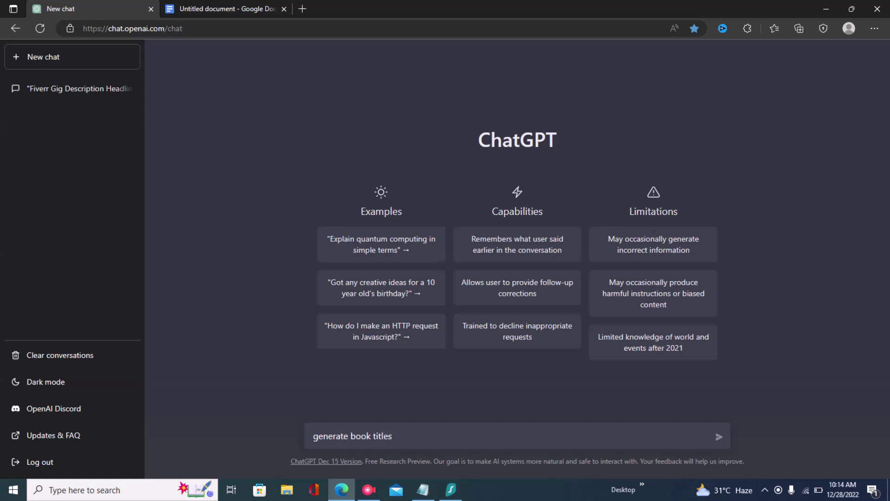
pyautogui.press('BackSpace')
pyautogui.press('BackSpace')
pyautogui.write('ideas on academic excellence')
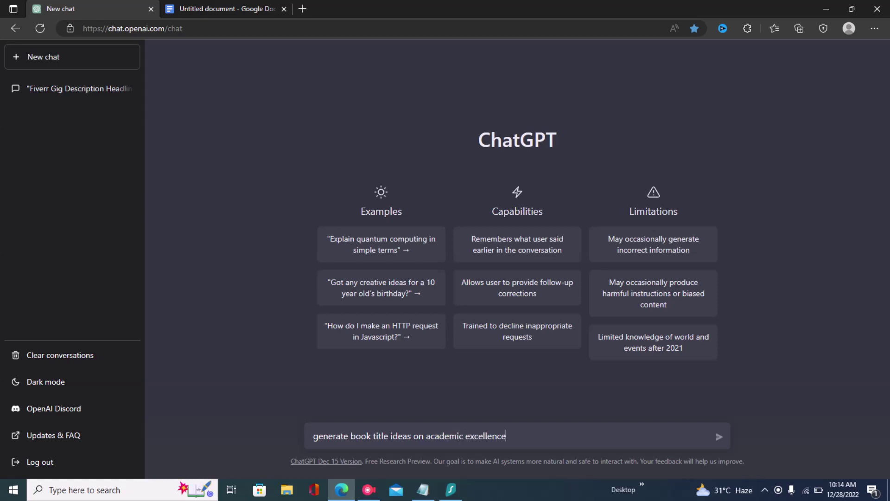
pyautogui.press('Return')
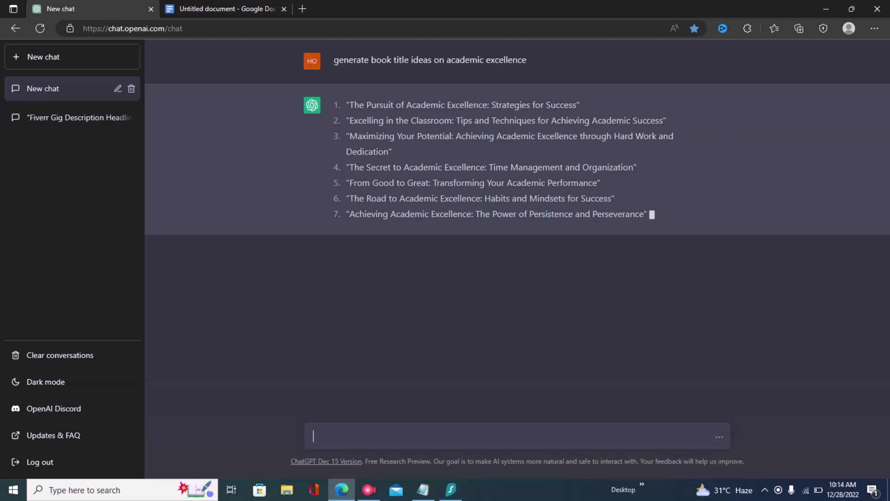
# Copy the title "Excelling in the Classroom: Tips and Techniques for Achieving Academic Success", switch to the Google Docs document and dismiss the Meet promotion
pyautogui.moveTo(667, 121); pyautogui.dragTo(477, 136)
pyautogui.click(390, 143)
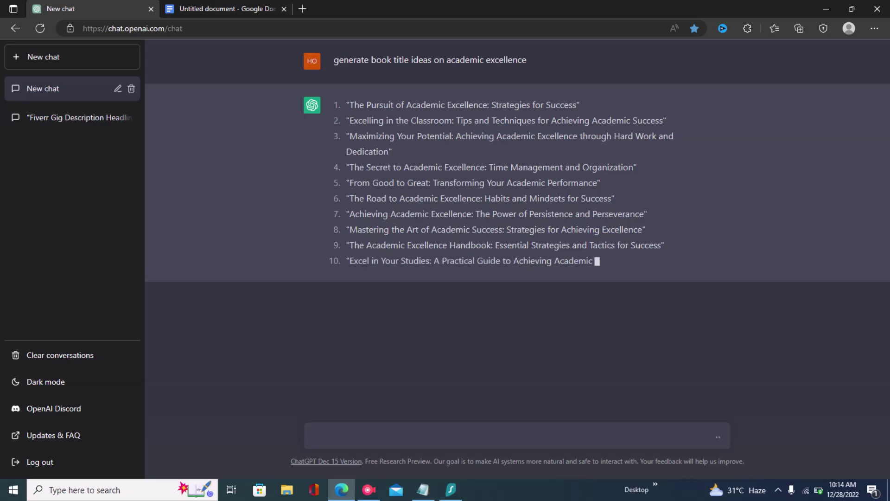
pyautogui.moveTo(346, 121); pyautogui.dragTo(666, 121)
pyautogui.hotkey('ctrl', 'c')
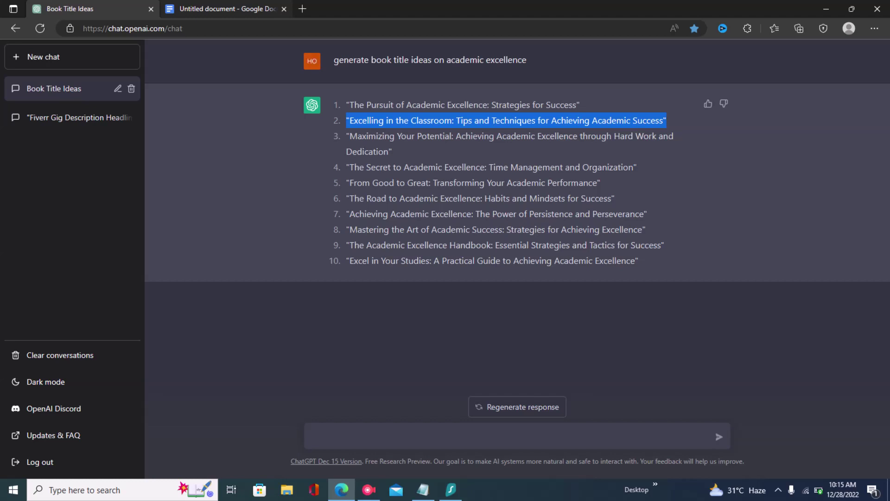
pyautogui.click(227, 8)
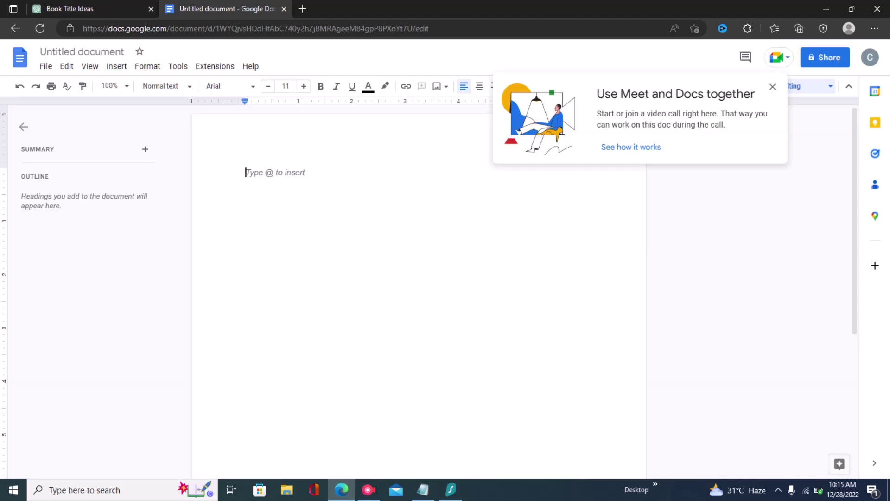
pyautogui.click(772, 87)
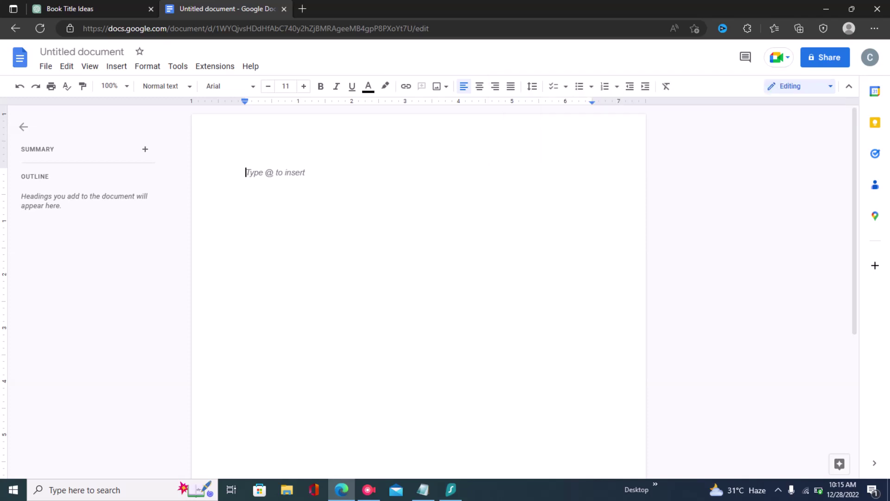
# Enter "Topic:" followed by the copied title in the blank document, and format the title as bold black text
pyautogui.write('t')
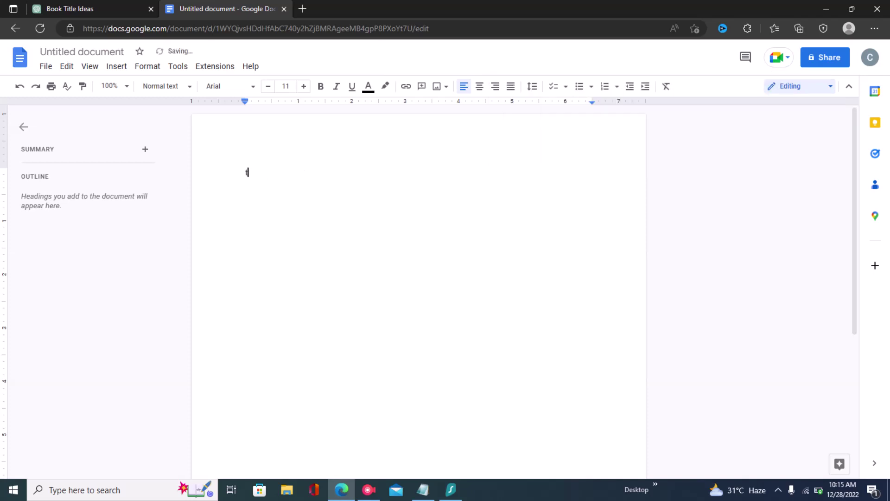
pyautogui.write('opic')
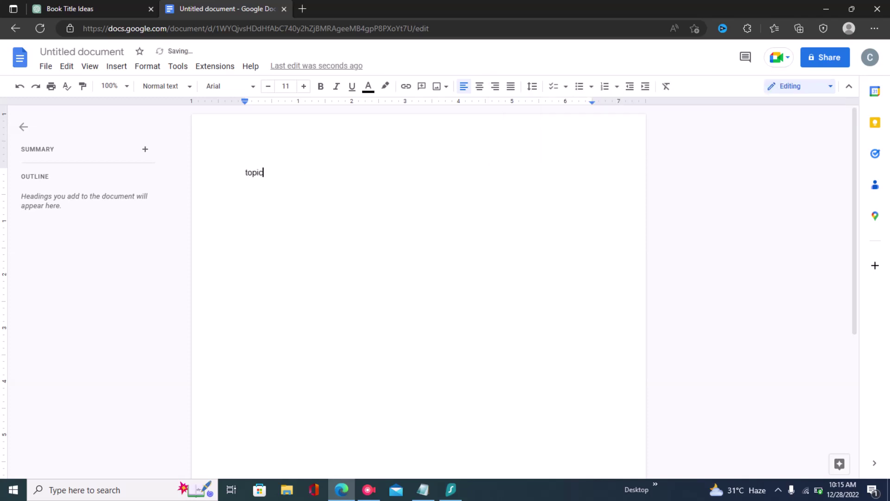
pyautogui.write(':')
pyautogui.hotkey('ctrl', 'v')
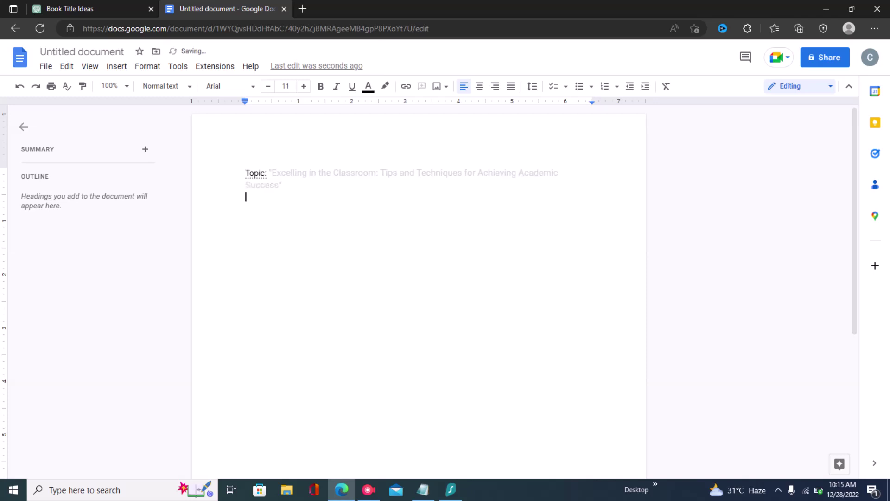
pyautogui.moveTo(269, 173); pyautogui.dragTo(285, 186)
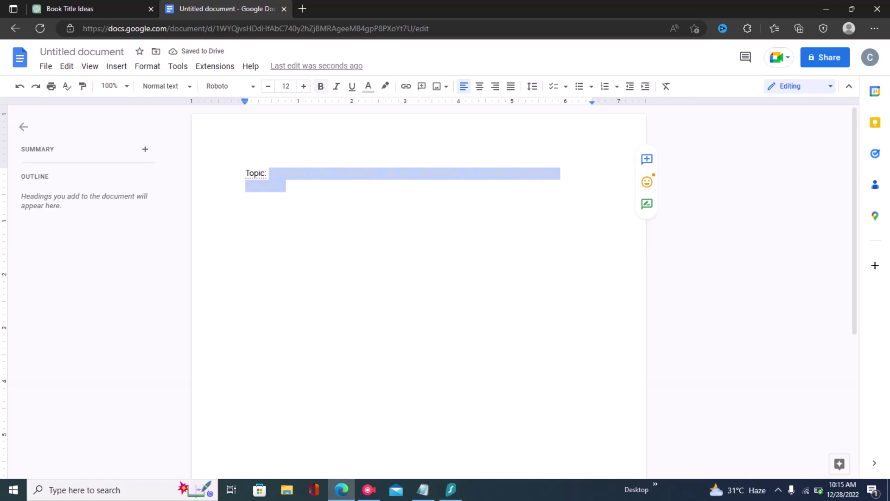
pyautogui.click(321, 86)
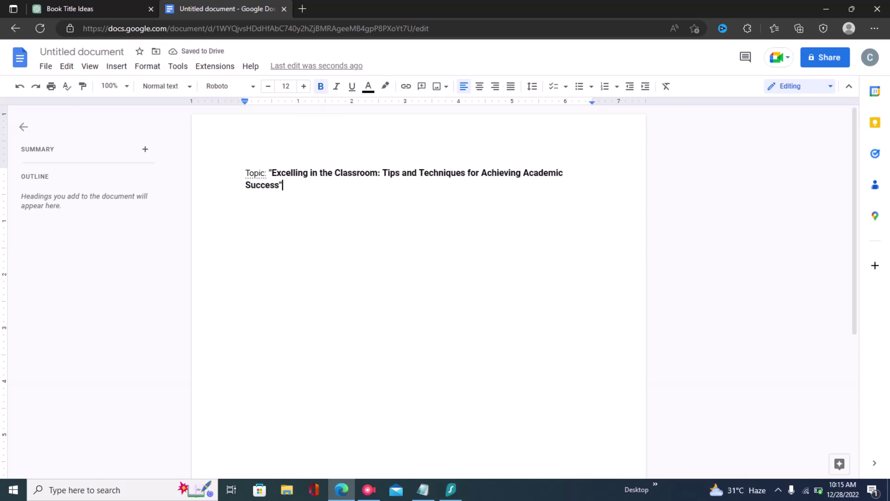
# Check the "WRITE AN INTRODUCTION" item of the outline in Notepad, and return to the ChatGPT conversation
pyautogui.click(91, 9)
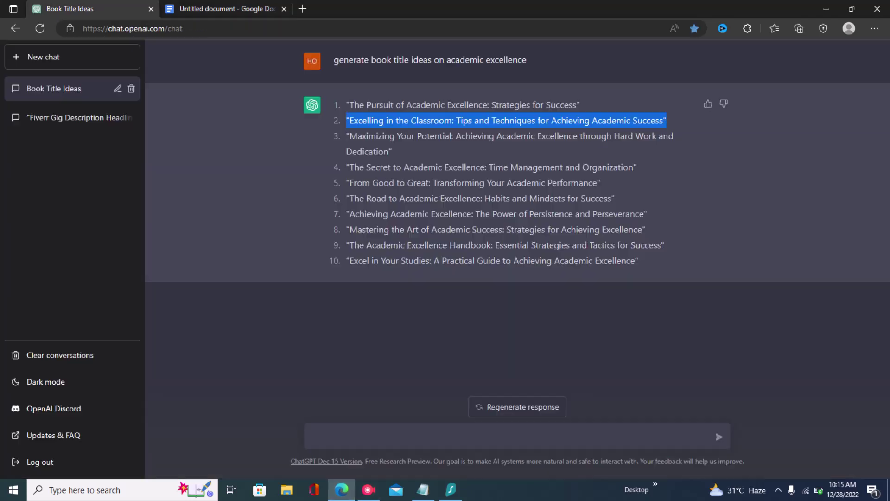
pyautogui.click(423, 490)
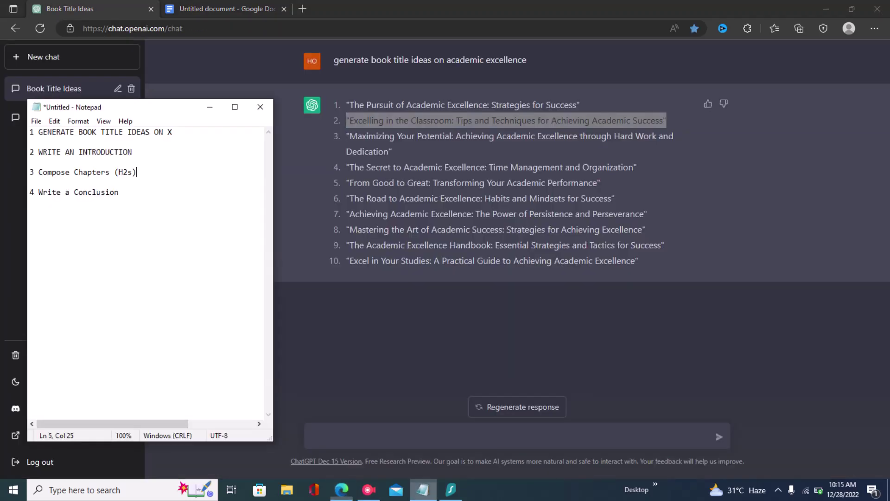
pyautogui.moveTo(38, 152); pyautogui.dragTo(133, 151)
pyautogui.click(132, 152)
pyautogui.hotkey('alt', 'Tab')
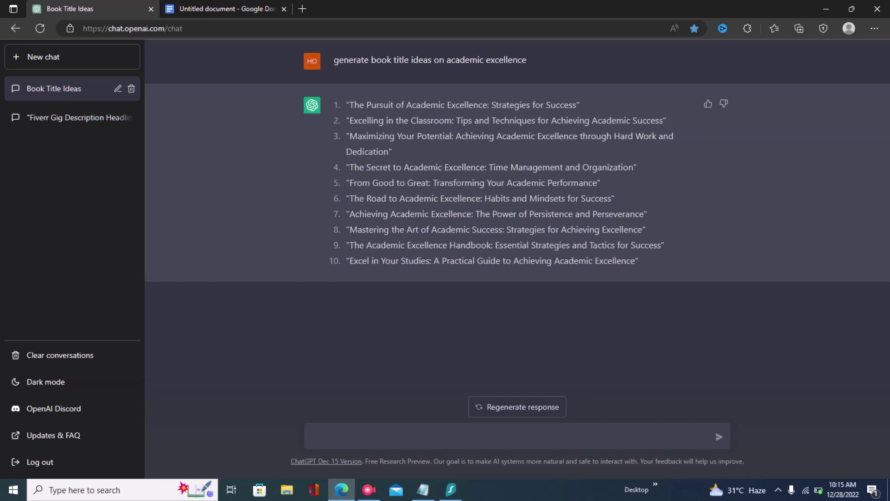
# Submit the prompt "write an engaging introduction for the title number 2" in the same conversation
pyautogui.moveTo(346, 120); pyautogui.dragTo(547, 120)
pyautogui.click(563, 116)
pyautogui.write('write')
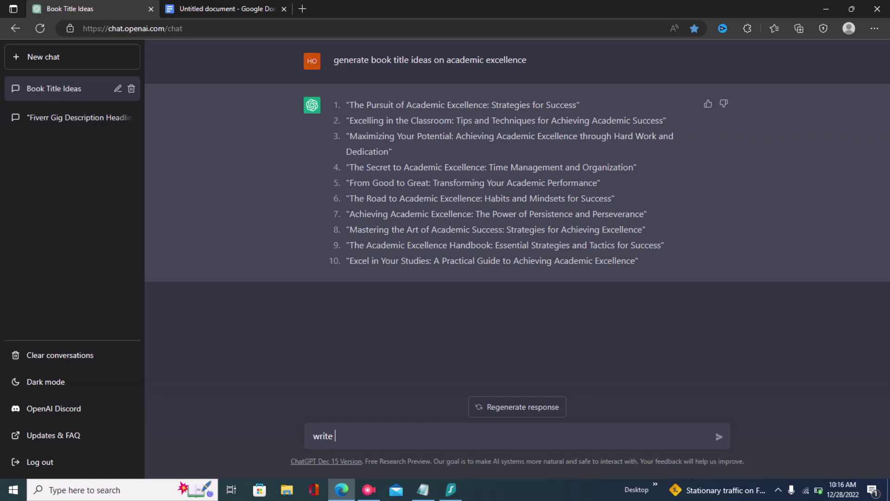
pyautogui.write('an engaging introdu')
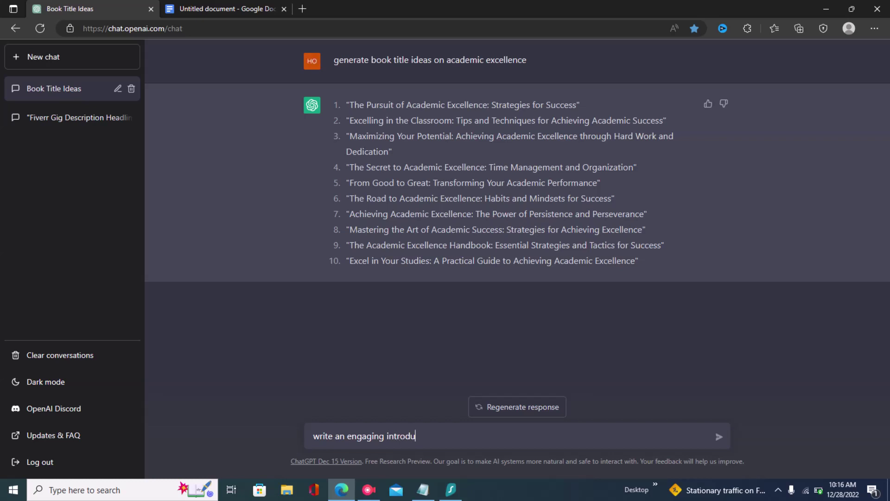
pyautogui.write('ction for the title nu')
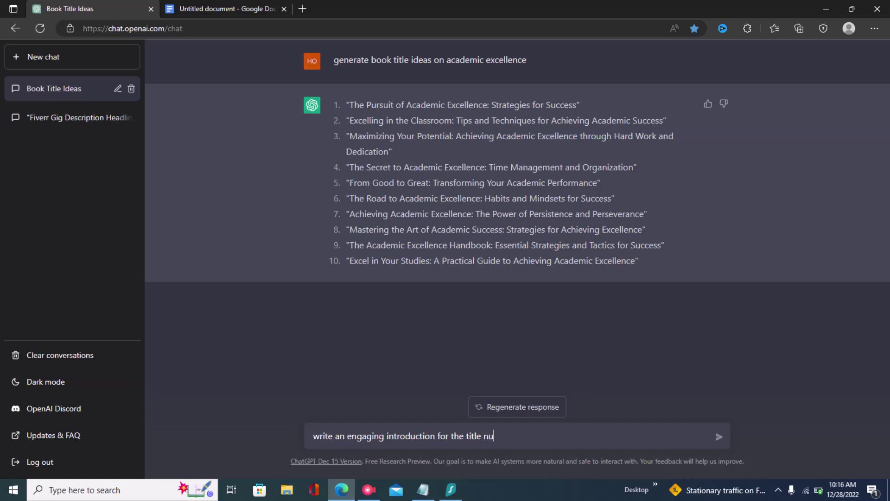
pyautogui.write('mber 2')
pyautogui.press('Return')
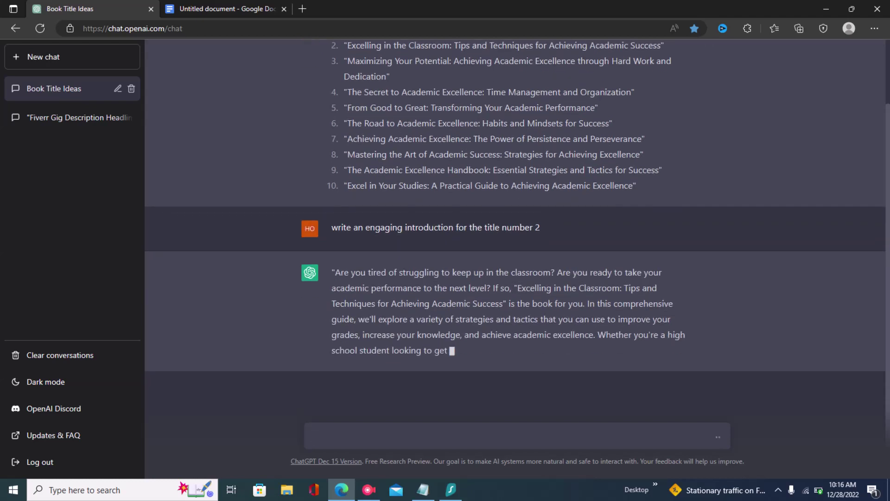
# Submit the follow-up prompt "continue writing" in ChatGPT to extend the introduction
pyautogui.hotkey('ctrl', 'Tab')
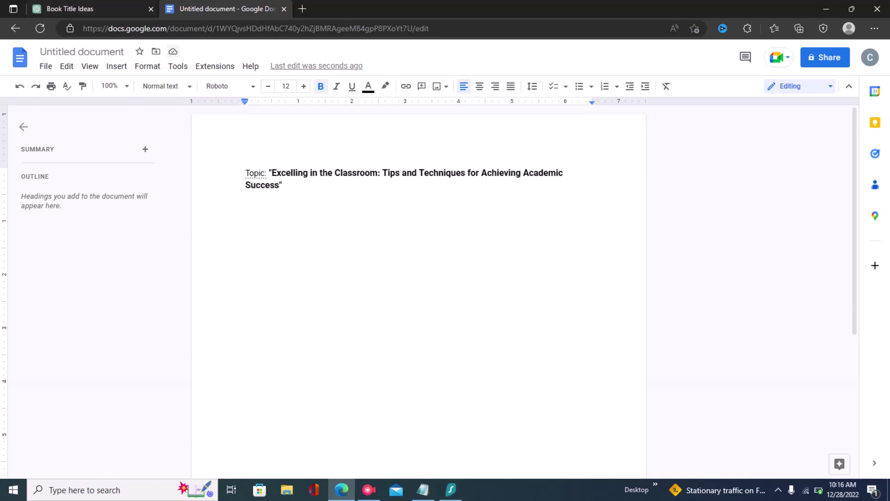
pyautogui.hotkey('ctrl', 'Tab')
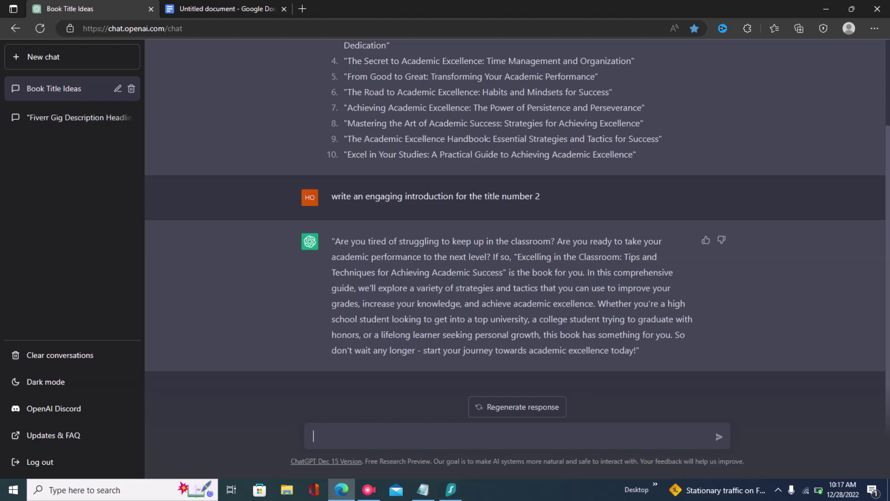
pyautogui.write('continue writing')
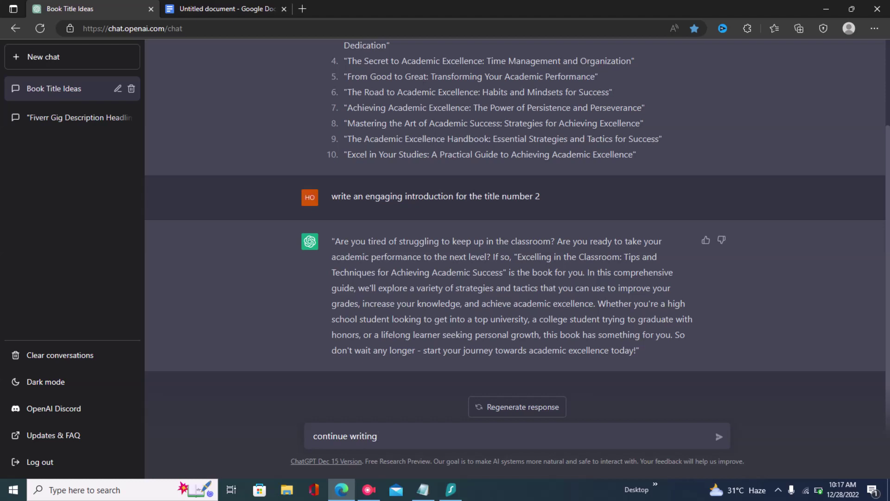
pyautogui.press('Return')
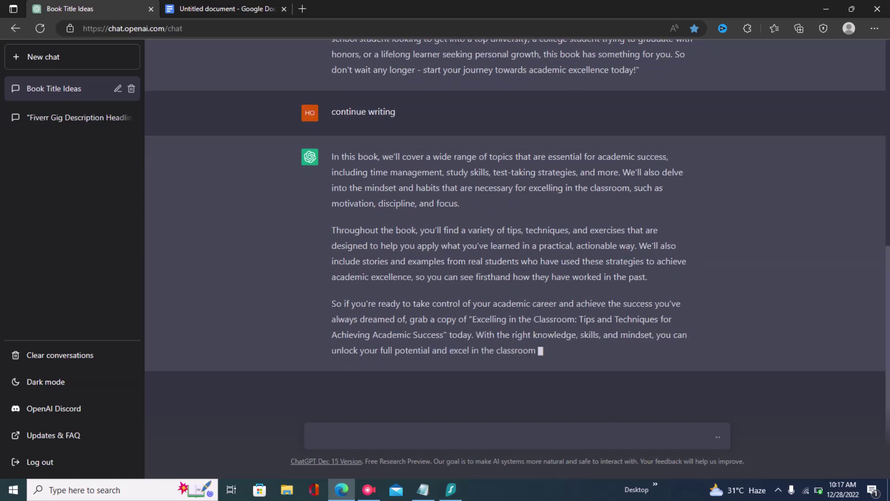
# Copy the first introduction response into the Google Docs document under a new "Introduction" heading below the topic
pyautogui.scroll(2, 514, 232)
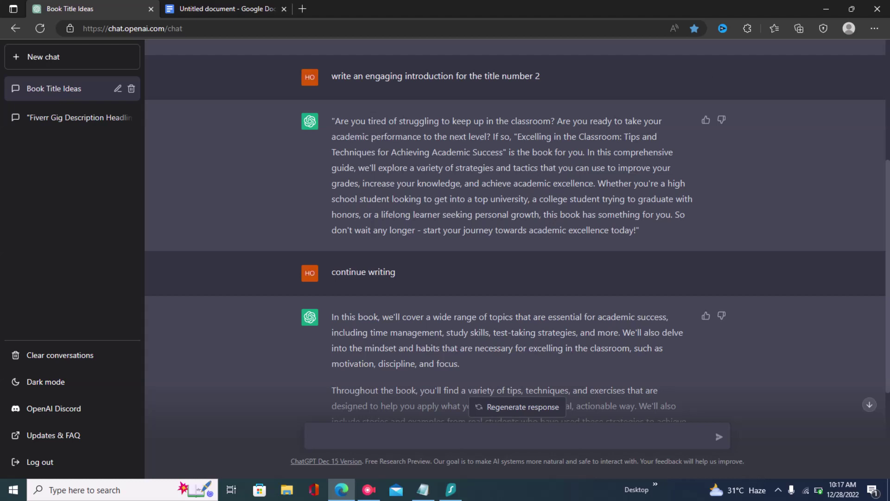
pyautogui.moveTo(332, 120); pyautogui.dragTo(639, 230)
pyautogui.hotkey('ctrl', 'c')
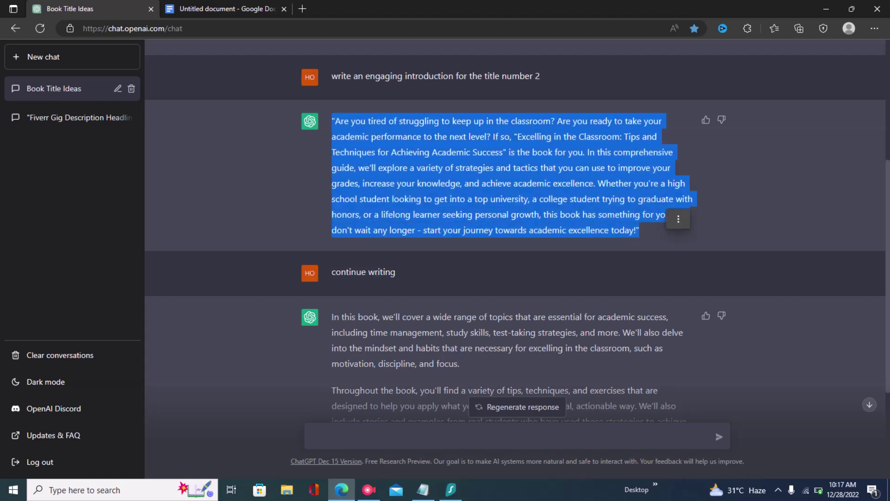
pyautogui.hotkey('ctrl', 'Tab')
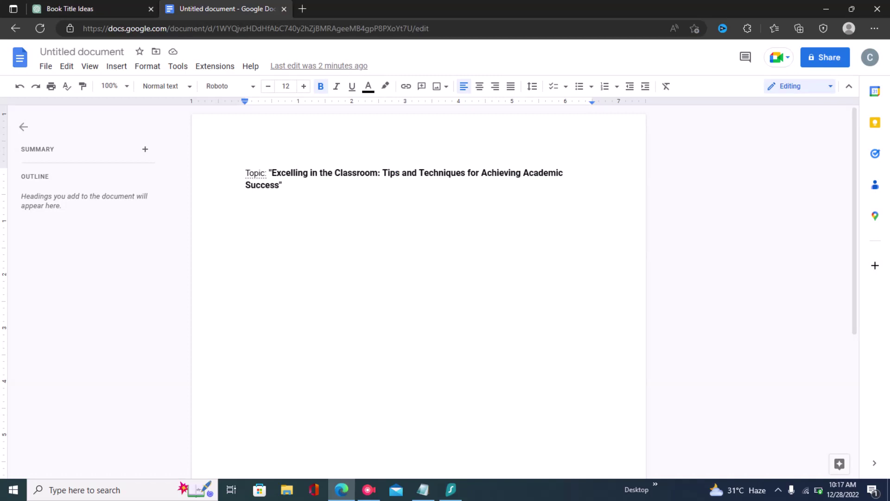
pyautogui.press('Return')
pyautogui.press('Return')
pyautogui.write('In')
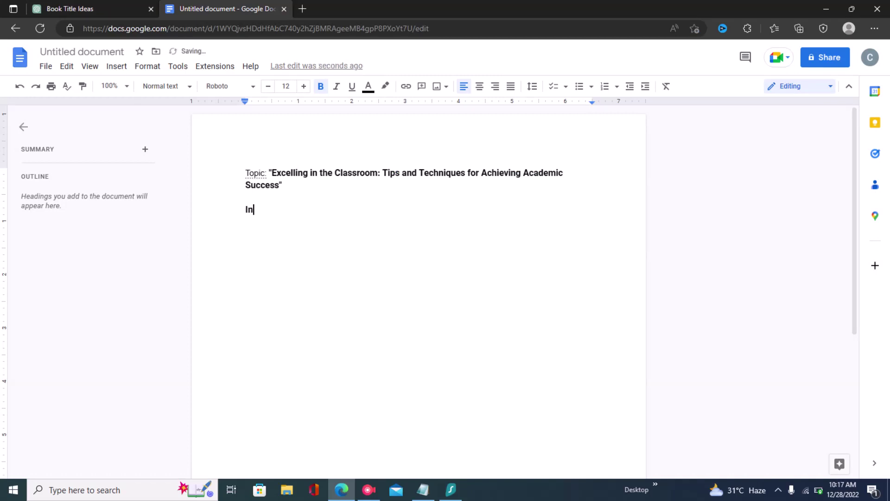
pyautogui.write('troduction')
pyautogui.press('Return')
pyautogui.hotkey('ctrl', 'v')
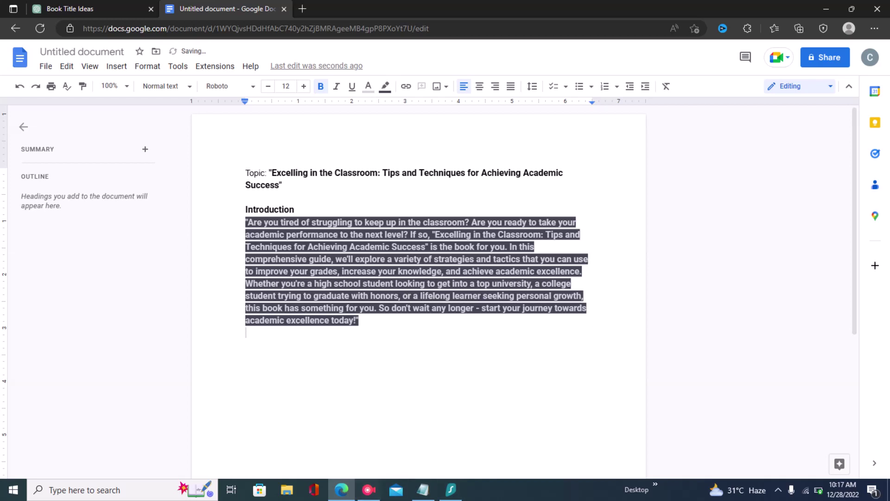
# Copy the three paragraphs of ChatGPT's "continue writing" response into the Google Docs document below the first introduction paragraph
pyautogui.hotkey('ctrl', 'Tab')
pyautogui.moveTo(331, 315); pyautogui.dragTo(701, 413)
pyautogui.hotkey('ctrl', 'c')
pyautogui.moveTo(887, 277); pyautogui.dragTo(886, 363)
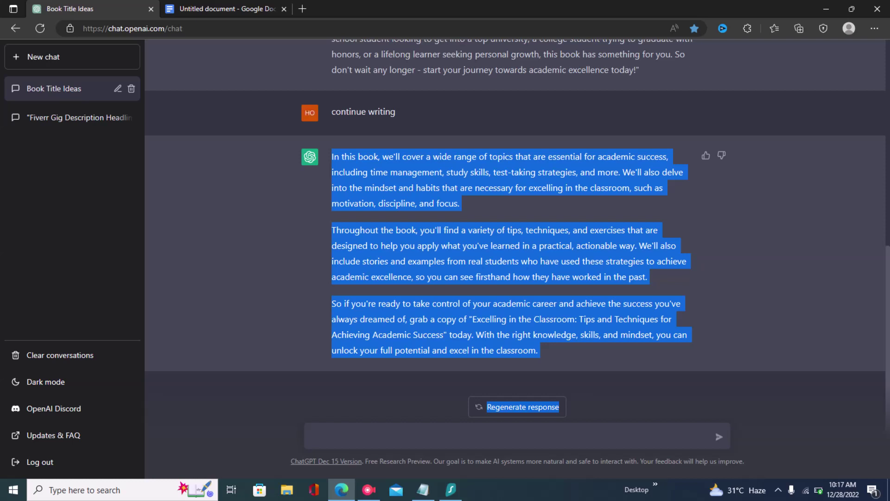
pyautogui.hotkey('ctrl', 'Tab')
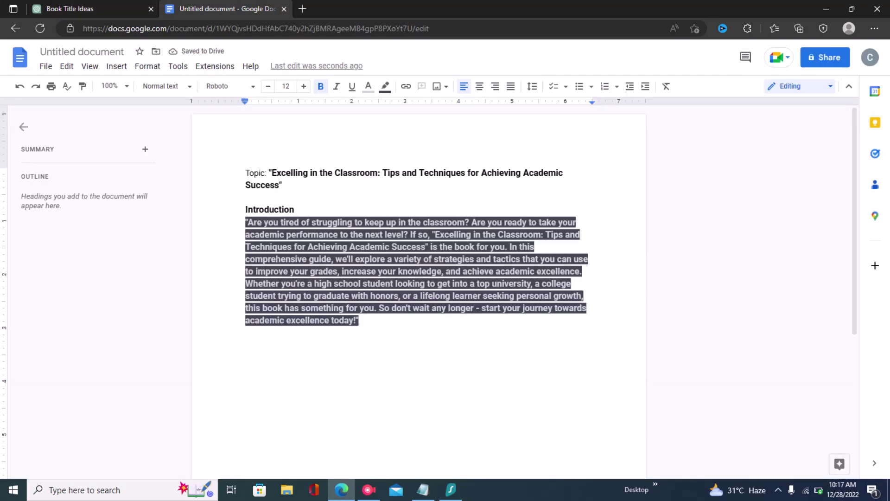
pyautogui.click(246, 343)
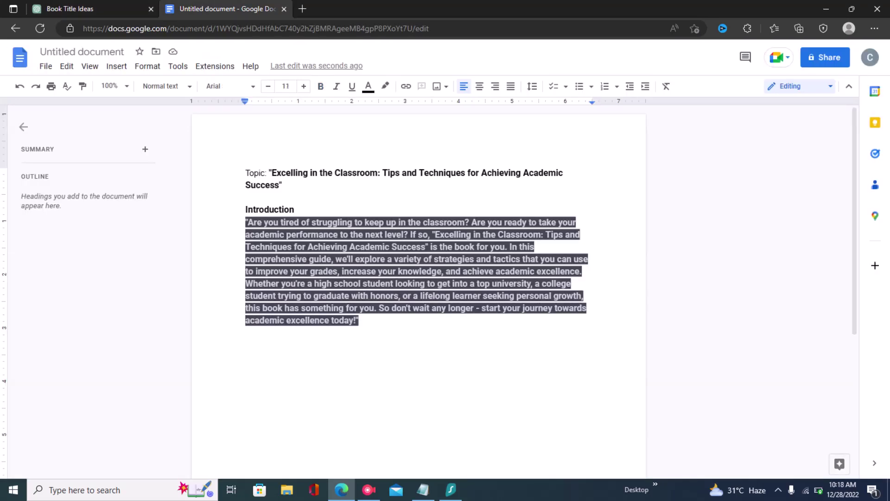
pyautogui.hotkey('ctrl', 'v')
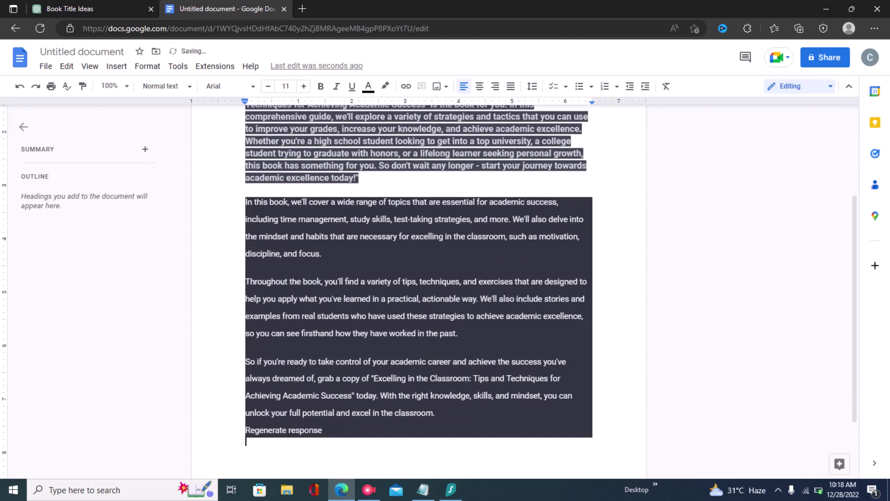
# Set the text color at the insertion point to gray and delete the stray "Regenerate response" text below the pasted introduction
pyautogui.click(368, 86)
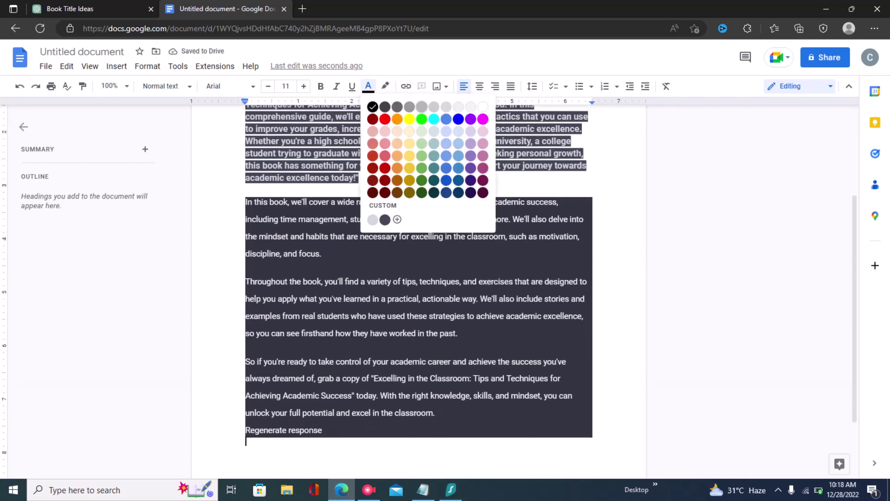
pyautogui.click(422, 106)
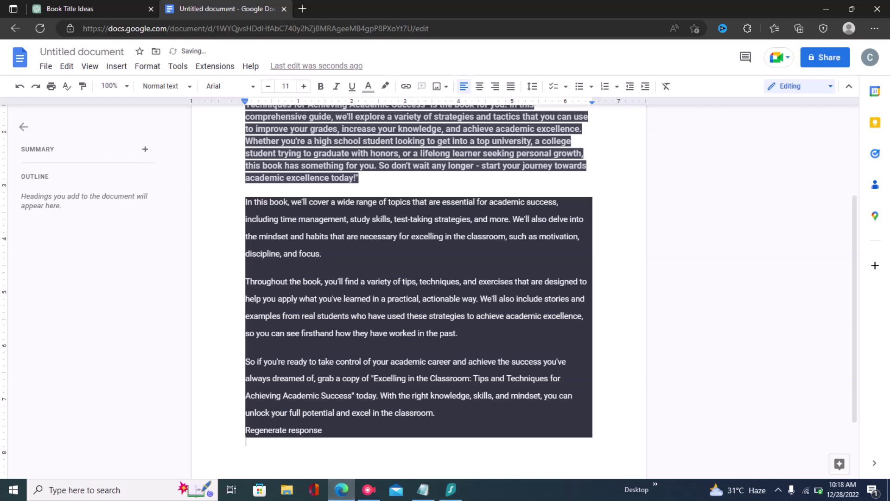
pyautogui.moveTo(323, 430); pyautogui.dragTo(246, 430)
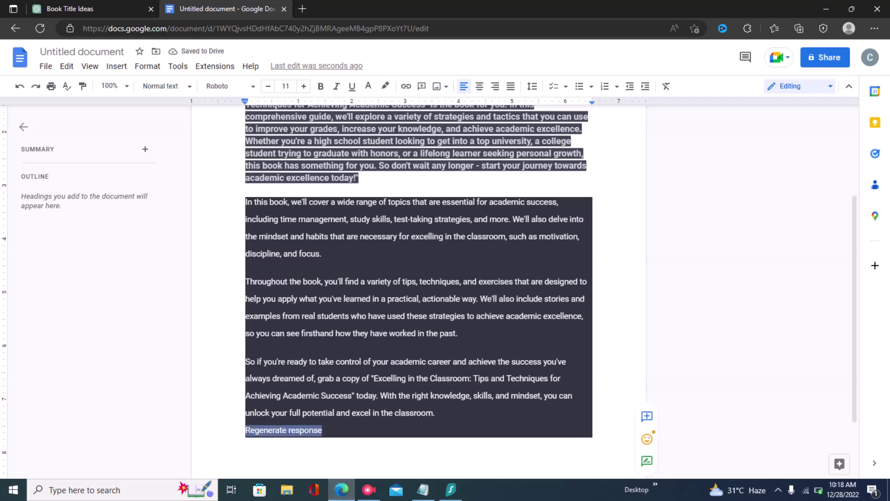
pyautogui.press('BackSpace')
# Check the "Compose Chapters (H2s)" item of the outline in Notepad, dismiss the battery notice, and return to the ChatGPT conversation
pyautogui.click(92, 8)
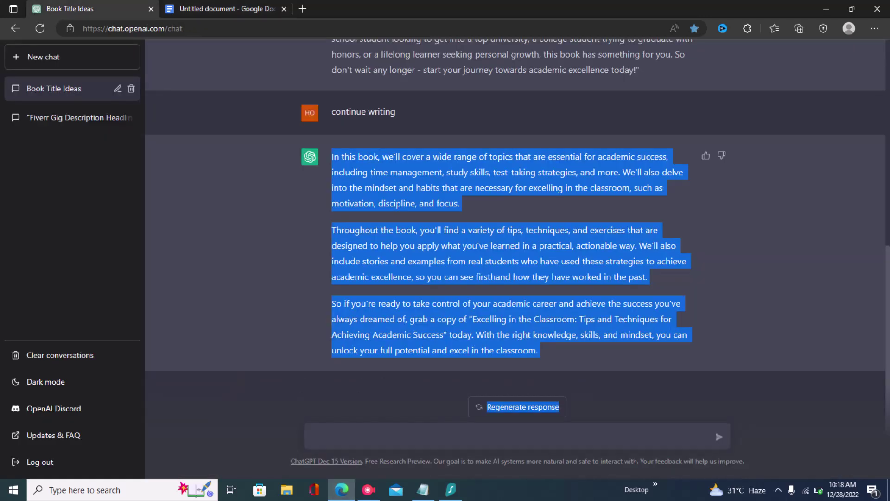
pyautogui.click(527, 268)
pyautogui.click(423, 490)
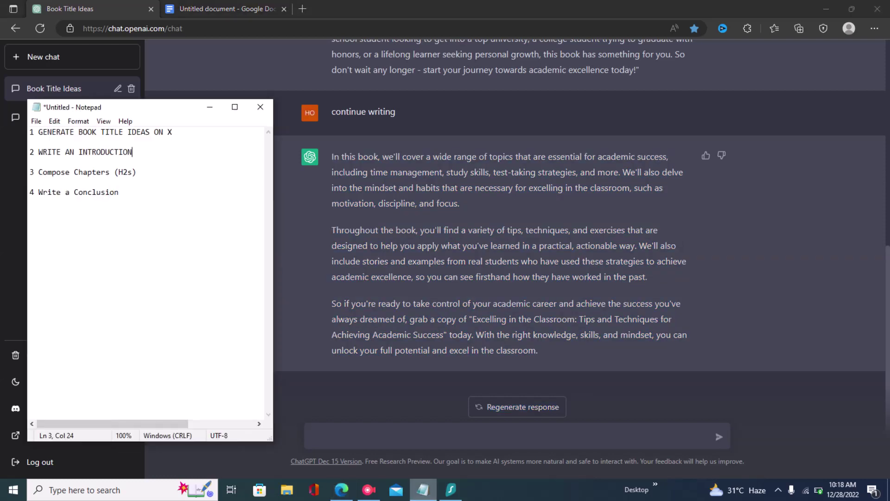
pyautogui.moveTo(39, 172); pyautogui.dragTo(66, 172)
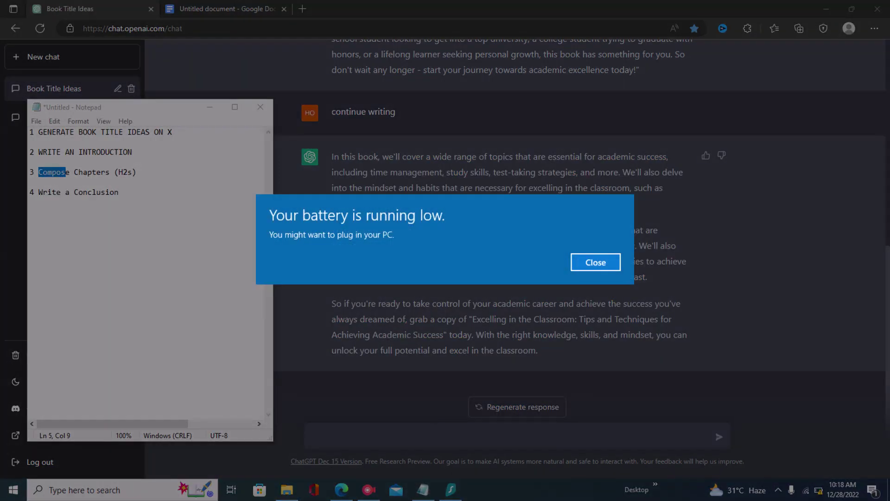
pyautogui.click(595, 262)
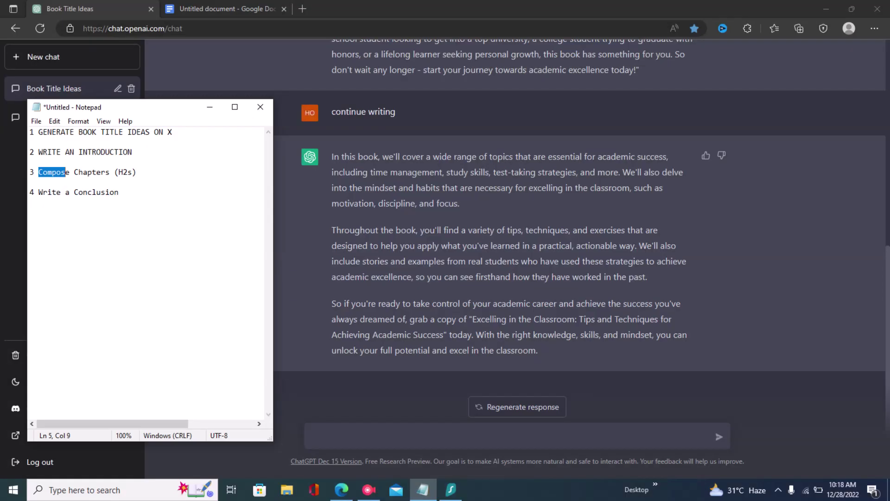
pyautogui.click(87, 172)
pyautogui.hotkey('alt', 'Tab')
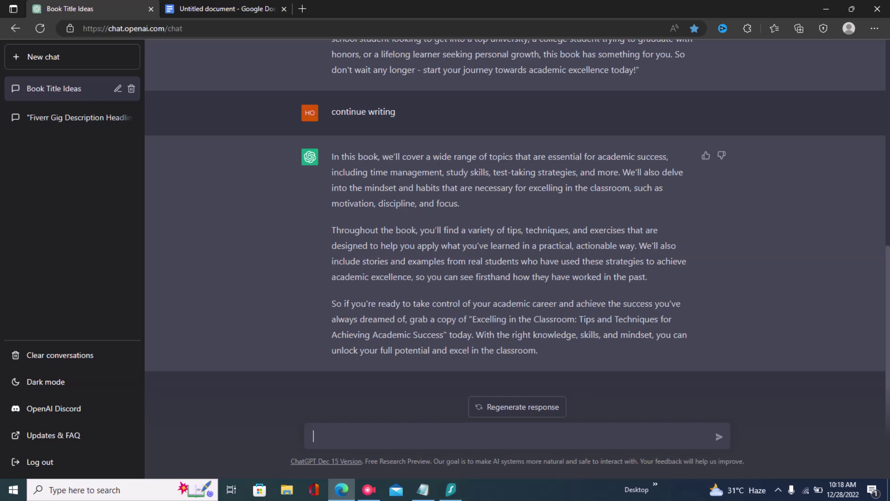
# Submit the prompt "compose a list of book chapter ideas" in the same conversation
pyautogui.write('compose a list of b')
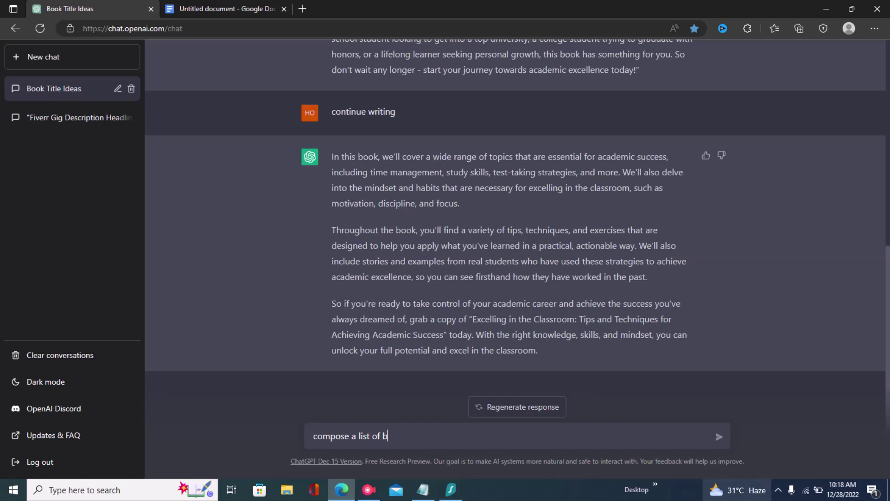
pyautogui.write('ook cha')
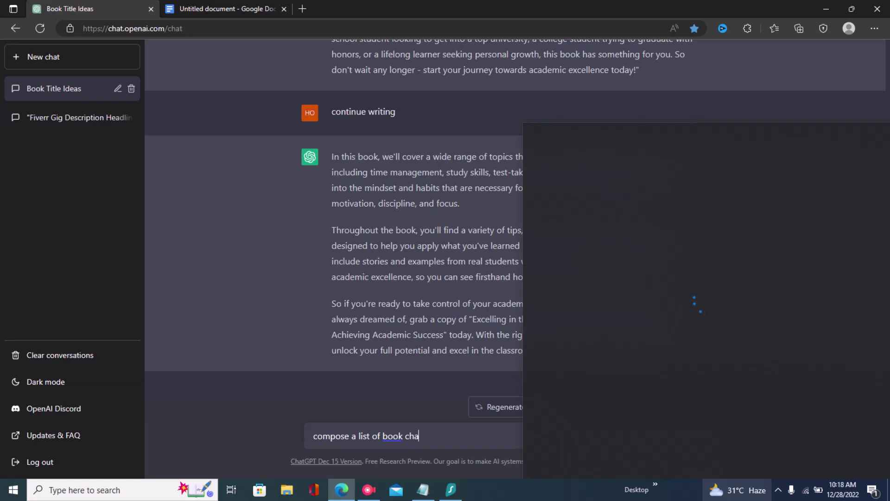
pyautogui.write('pter ideas')
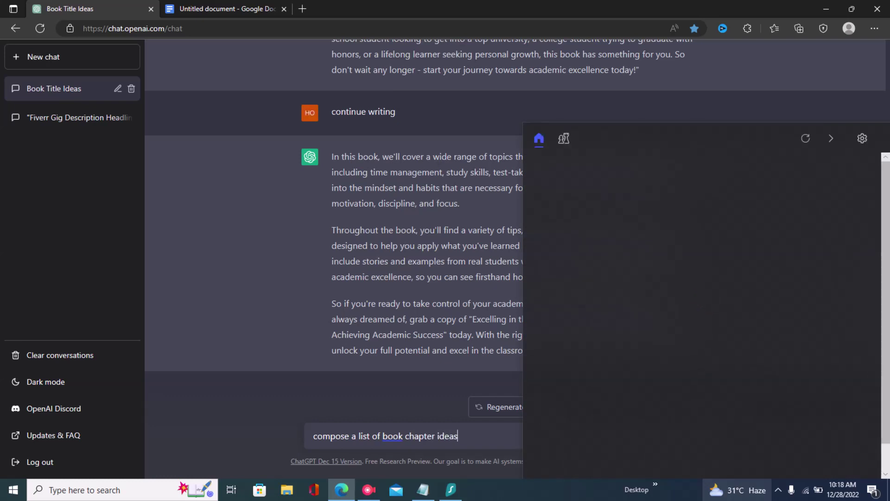
pyautogui.press('Return')
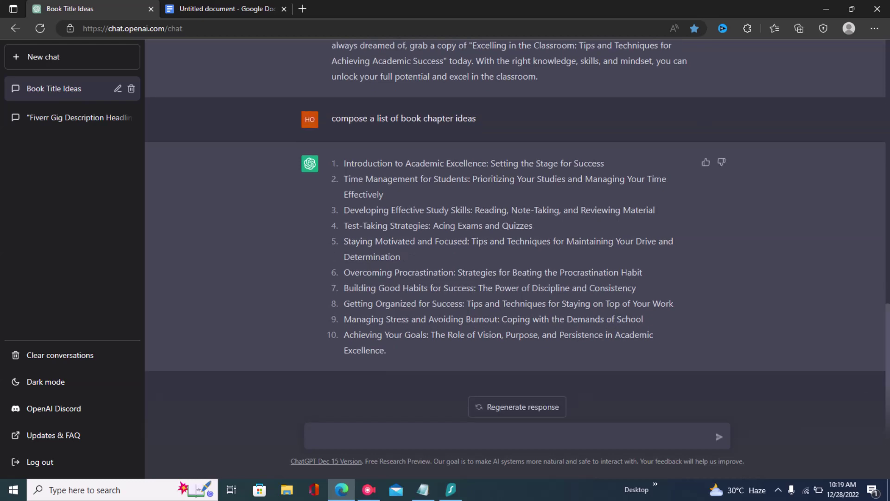
# Copy the full numbered list of chapter ideas into the Google Docs document below the introduction and add a blank line after it
pyautogui.moveTo(343, 162); pyautogui.dragTo(417, 343)
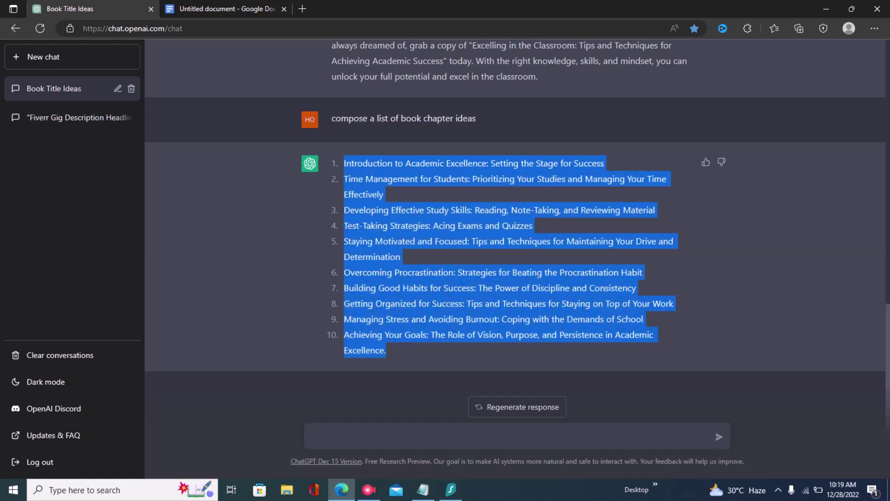
pyautogui.click(420, 352)
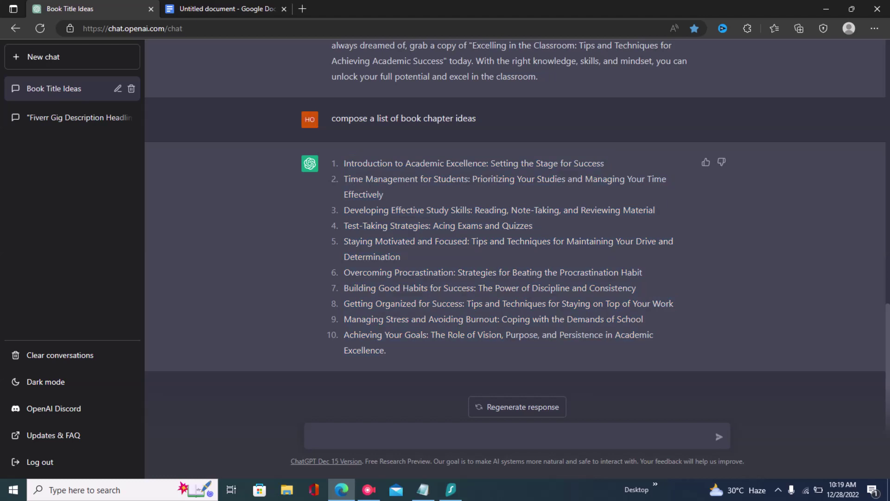
pyautogui.moveTo(344, 163); pyautogui.dragTo(448, 349)
pyautogui.hotkey('ctrl', 'c')
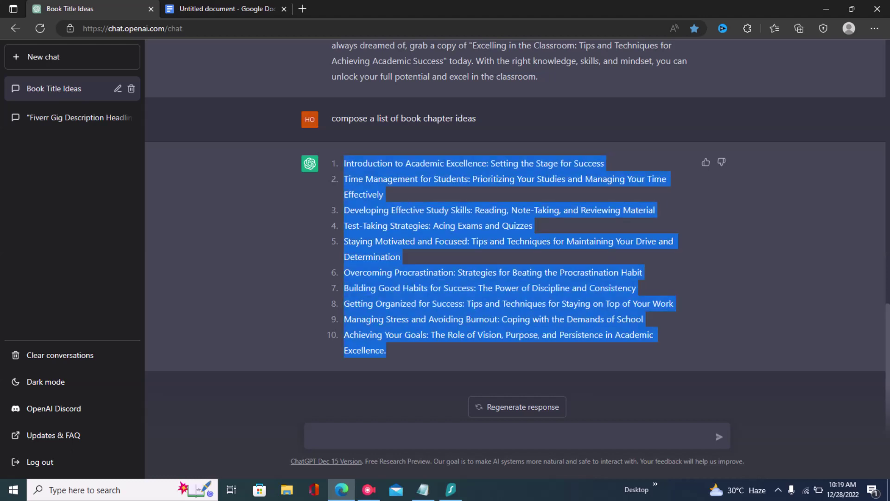
pyautogui.click(218, 8)
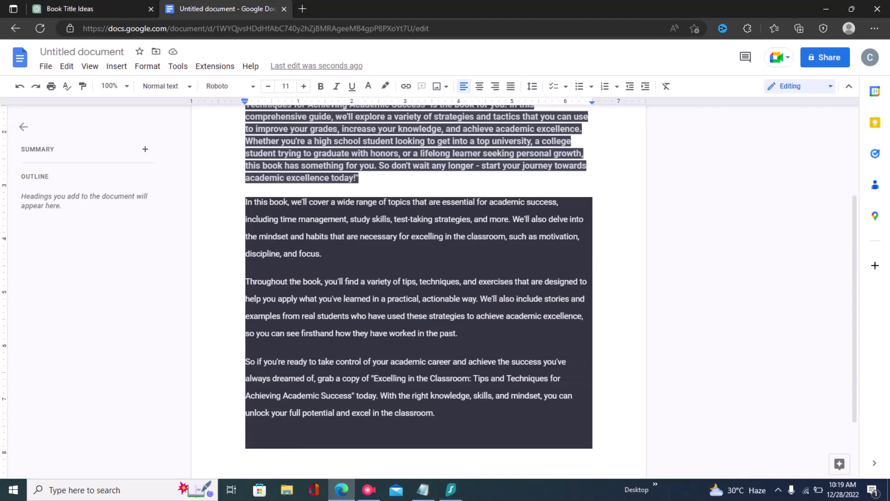
pyautogui.hotkey('ctrl', 'v')
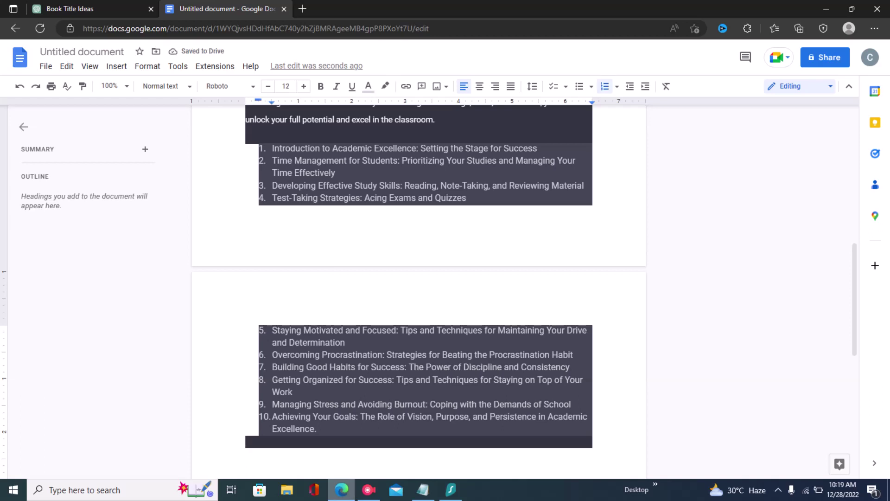
pyautogui.press('Return')
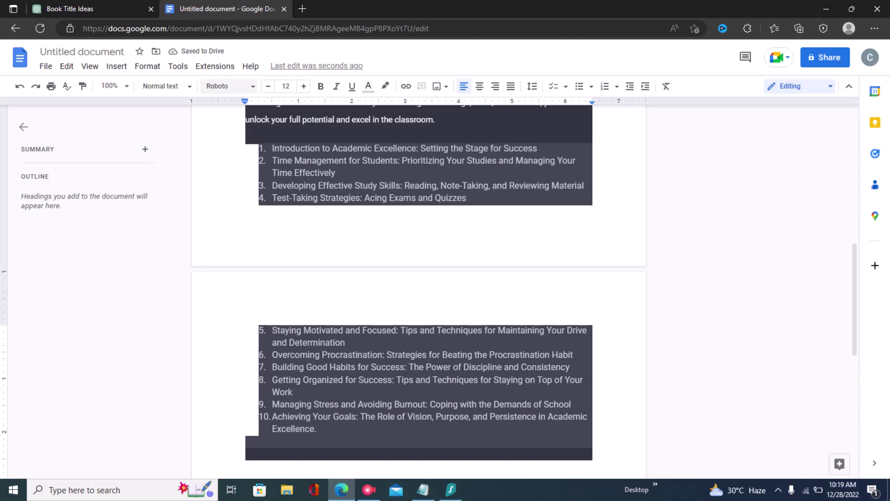
# Return to the ChatGPT conversation and place the cursor in the empty message box
pyautogui.click(93, 9)
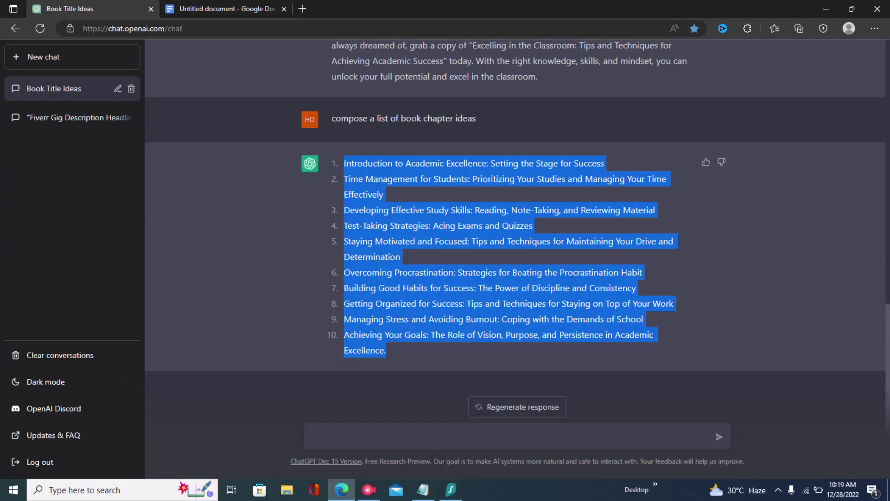
pyautogui.click(313, 436)
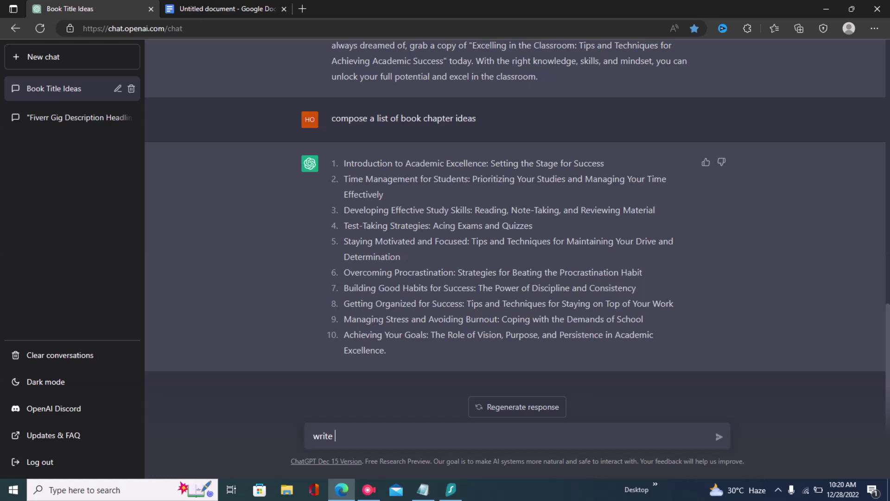
# Submit the prompt "write engaging content for number 2" to generate the time management chapter
pyautogui.write('an interesting')
pyautogui.press('BackSpace')
pyautogui.press('BackSpace')
pyautogui.press('BackSpace')
pyautogui.press('BackSpace')
pyautogui.press('BackSpace')
pyautogui.press('BackSpace')
pyautogui.write('engaging content for')
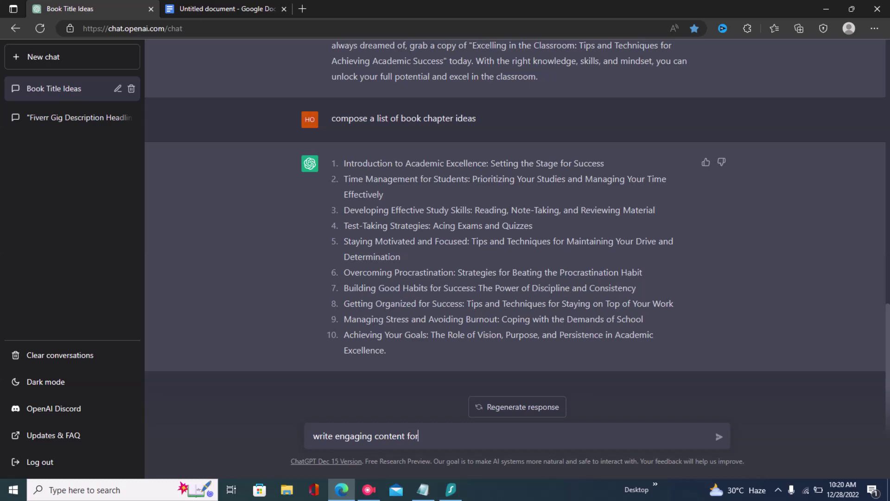
pyautogui.write(' number 2')
pyautogui.press('Return')
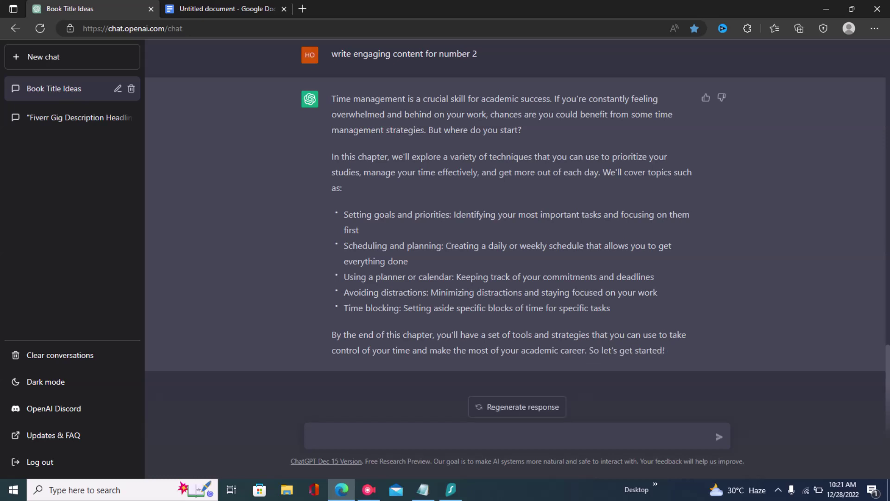
# Extend the chapter by submitting the prompt "continue writing" in the same conversation
pyautogui.write('continue writing')
pyautogui.press('Return')
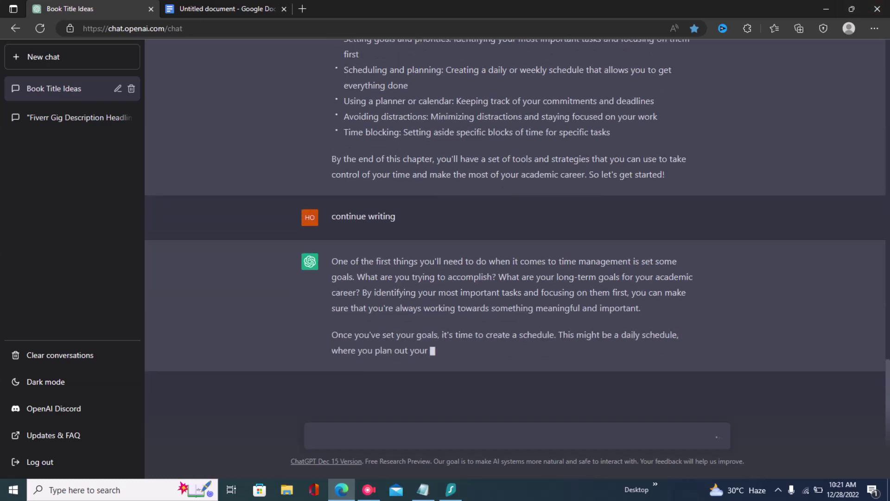
# Review the generated time management chapter, its continuation and the list of chapter ideas it is based on
pyautogui.moveTo(332, 246); pyautogui.dragTo(455, 261)
pyautogui.click(472, 243)
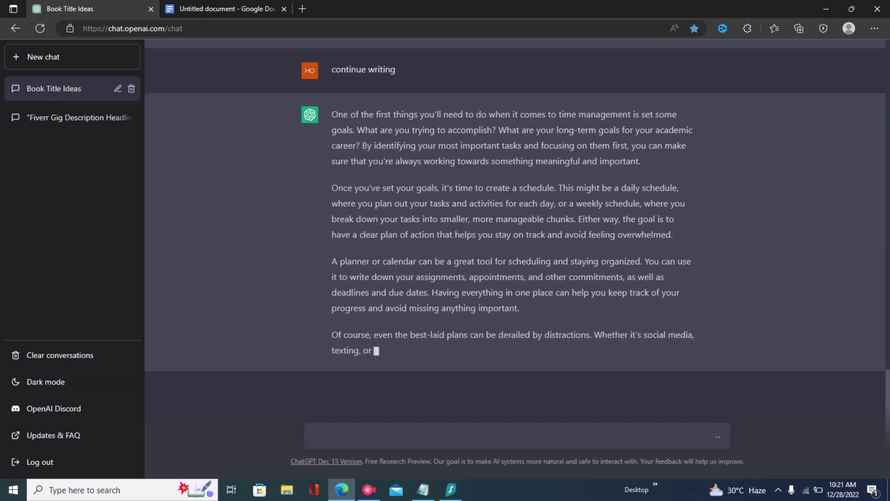
pyautogui.scroll(8, 514, 232)
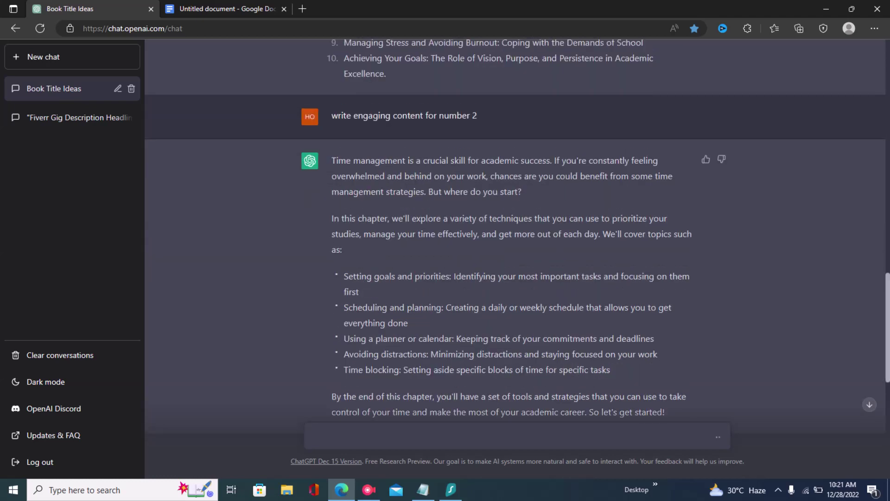
pyautogui.scroll(-8, 514, 231)
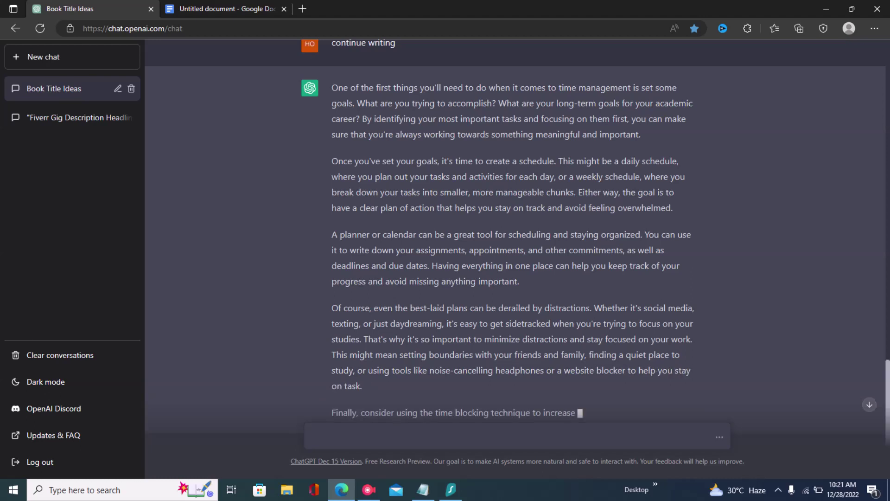
pyautogui.click(878, 420)
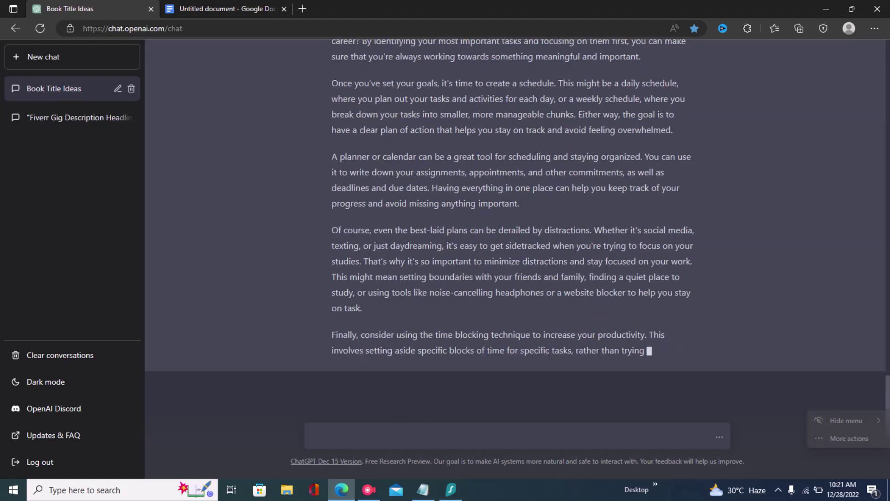
pyautogui.moveTo(846, 420)
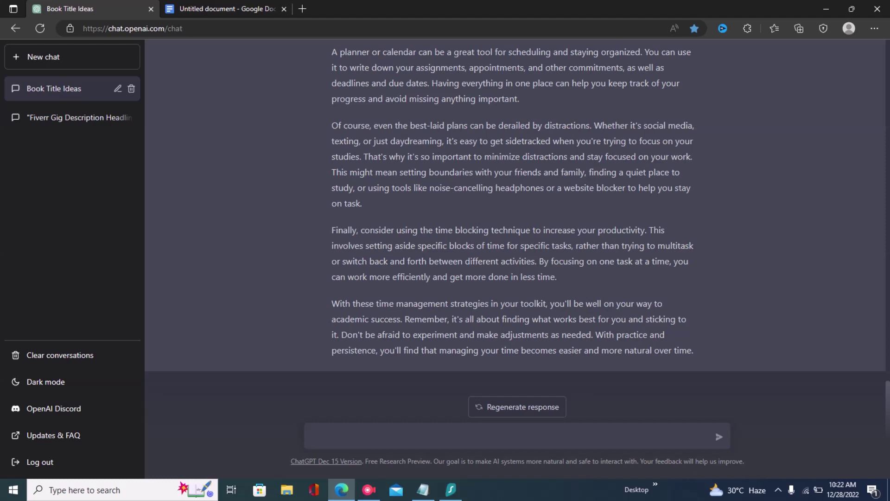
pyautogui.moveTo(878, 445); pyautogui.dragTo(878, 306)
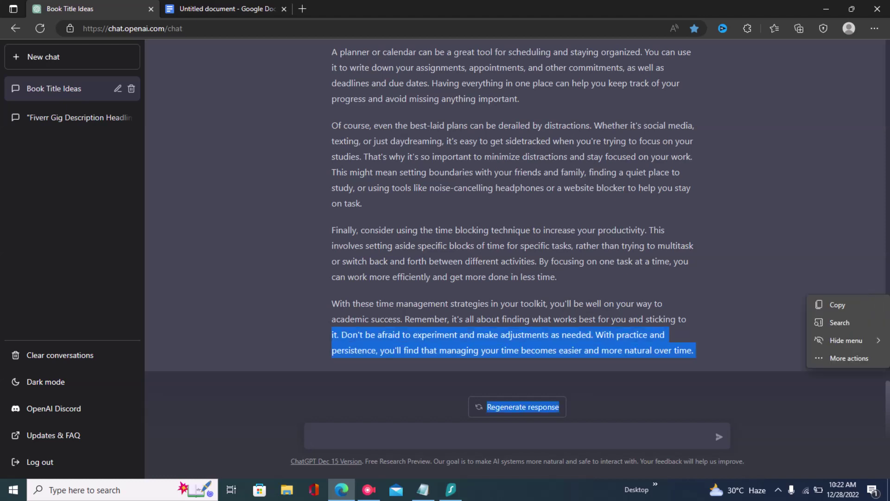
pyautogui.click(878, 306)
pyautogui.scroll(10, 515, 232)
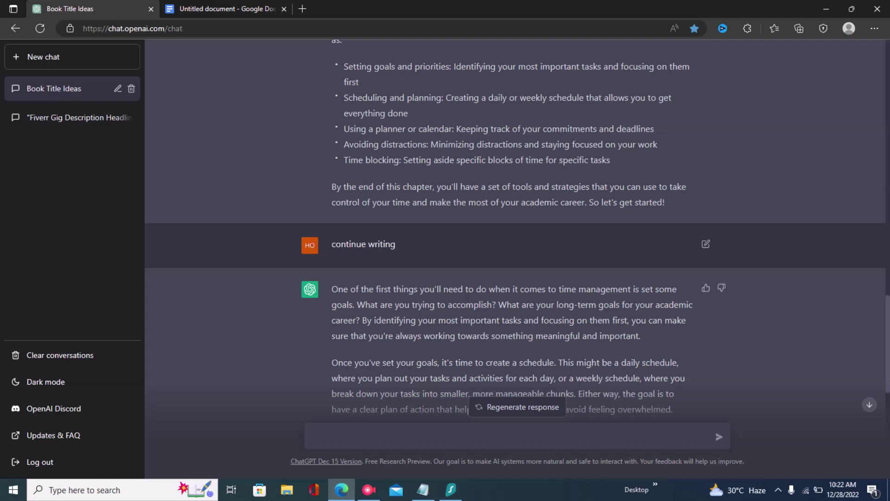
pyautogui.scroll(10, 515, 232)
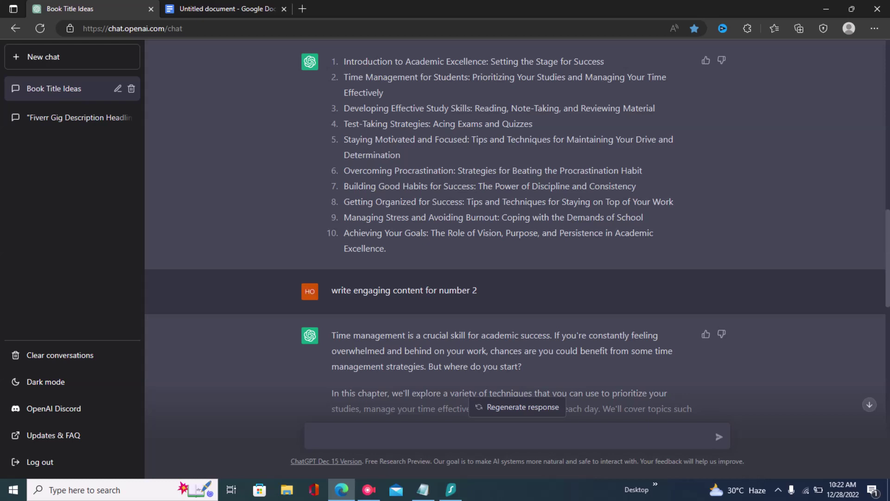
pyautogui.scroll(-15, 514, 232)
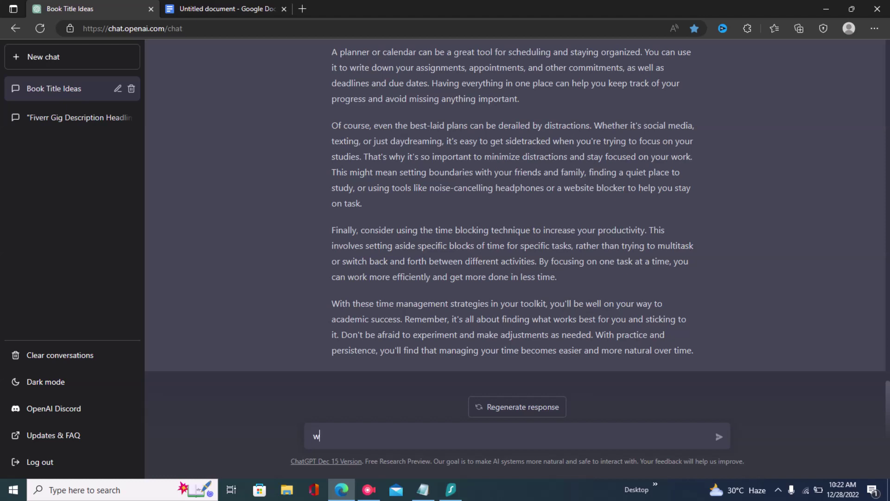
# Submit the prompt "write a stellar conclusion for the ebook" in the same conversation
pyautogui.write('ite a stellar')
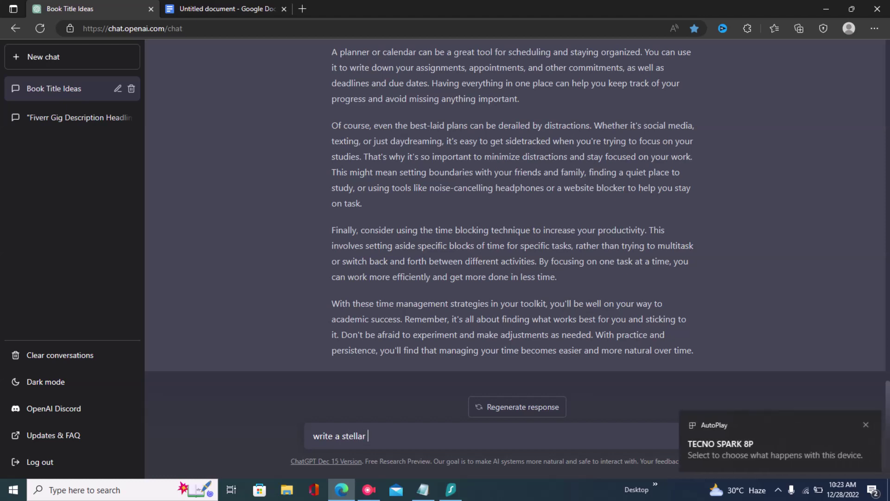
pyautogui.write(' conclu')
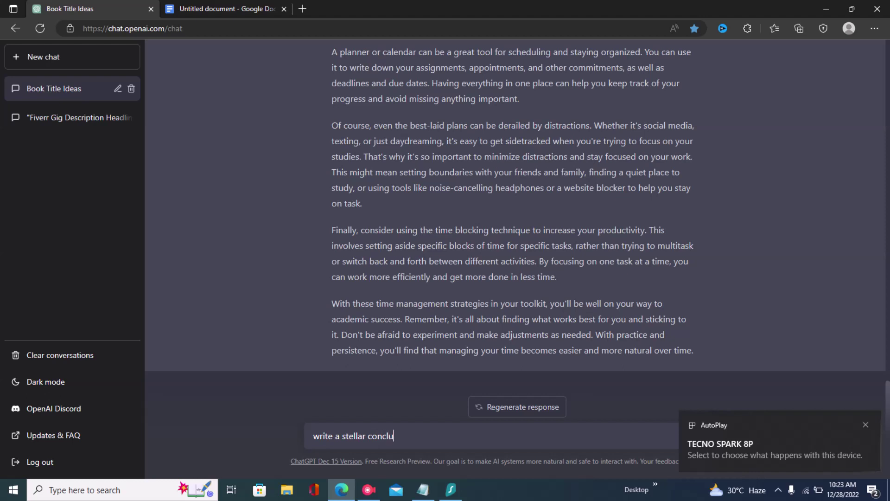
pyautogui.write('sion for the ebook')
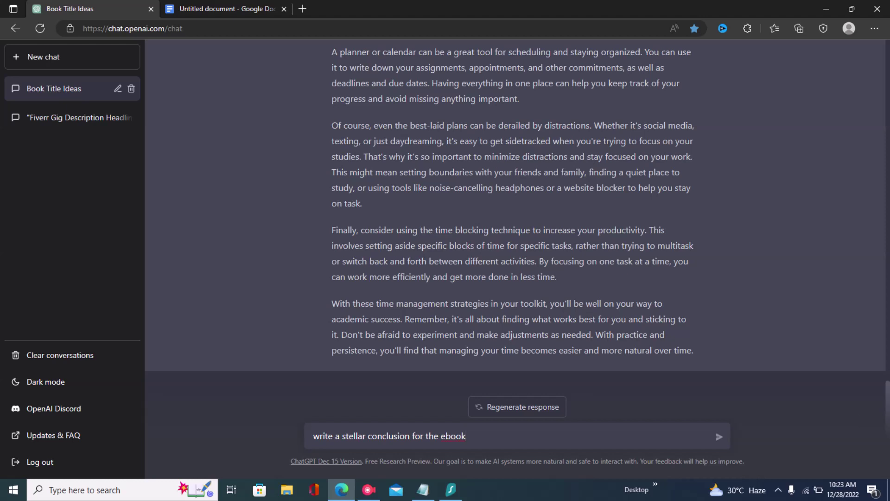
pyautogui.press('Return')
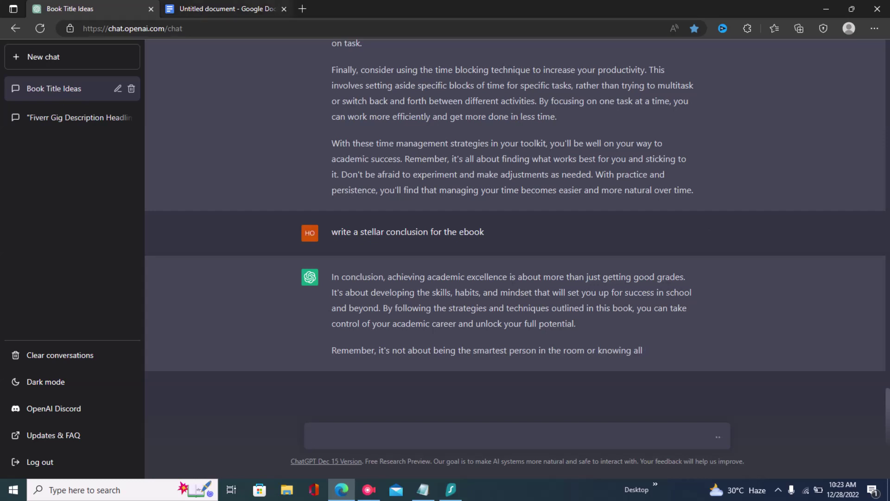
# Switch to the Google Docs document, review its introduction and chapter list, and return to the ChatGPT conversation
pyautogui.click(251, 8)
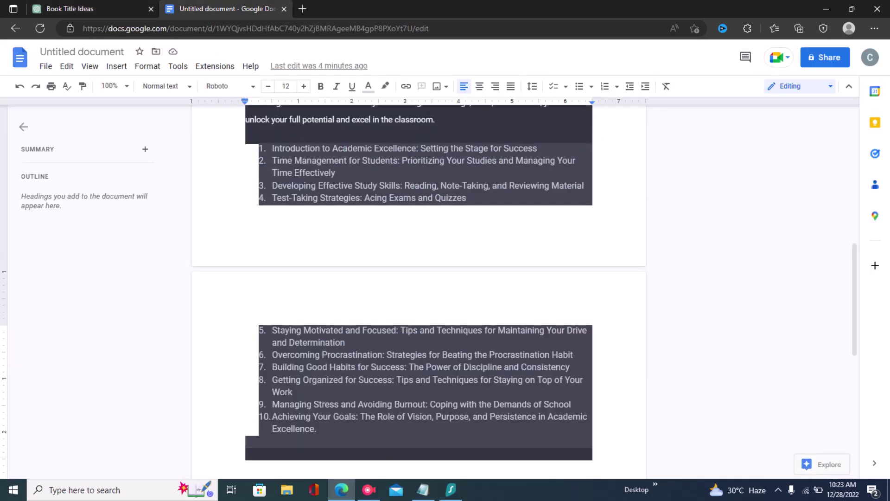
pyautogui.scroll(2, 854, 276)
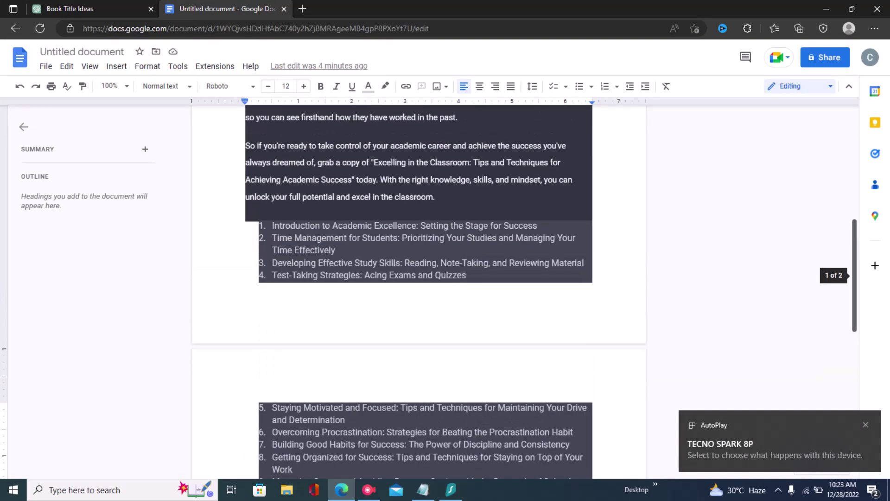
pyautogui.scroll(1, 418, 291)
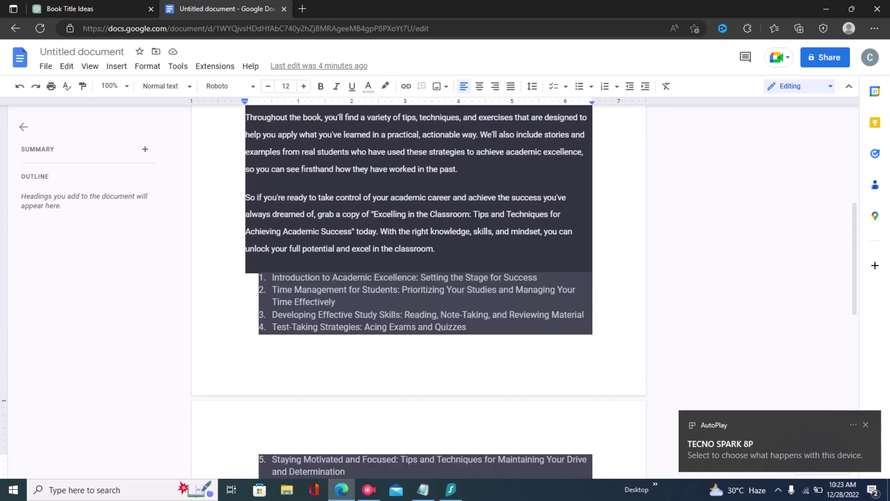
pyautogui.scroll(3, 418, 291)
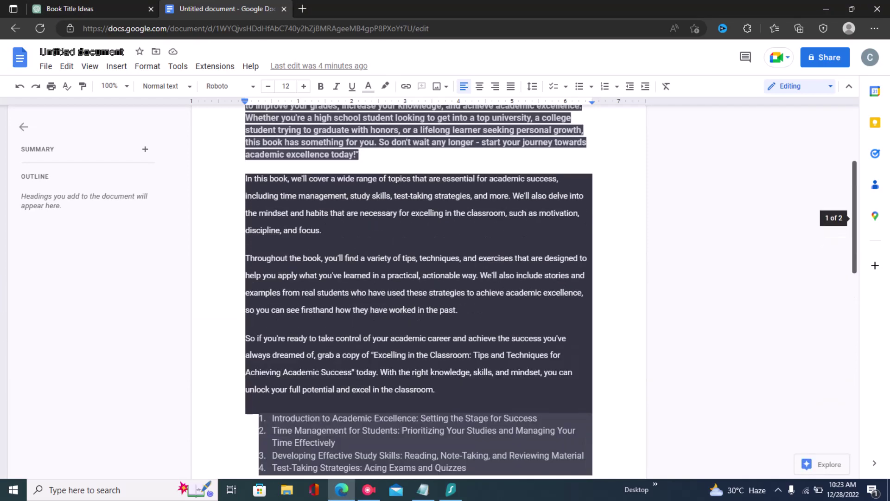
pyautogui.scroll(4, 419, 292)
pyautogui.scroll(-8, 419, 292)
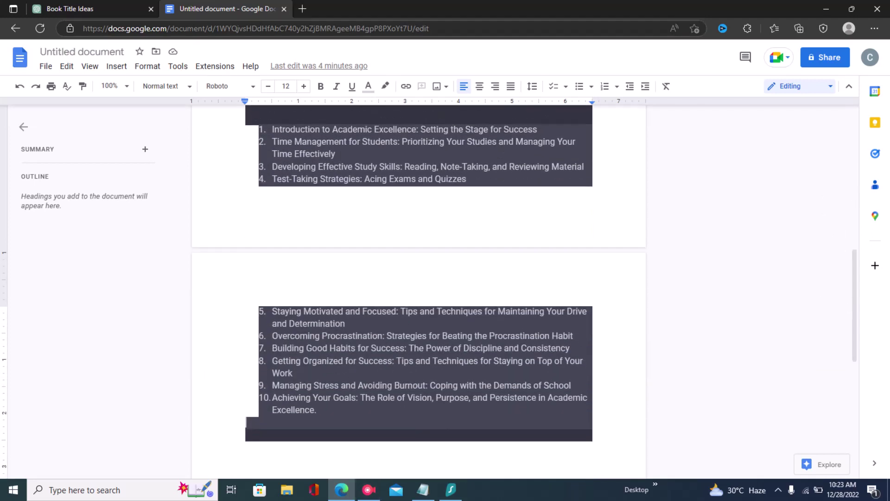
pyautogui.click(70, 8)
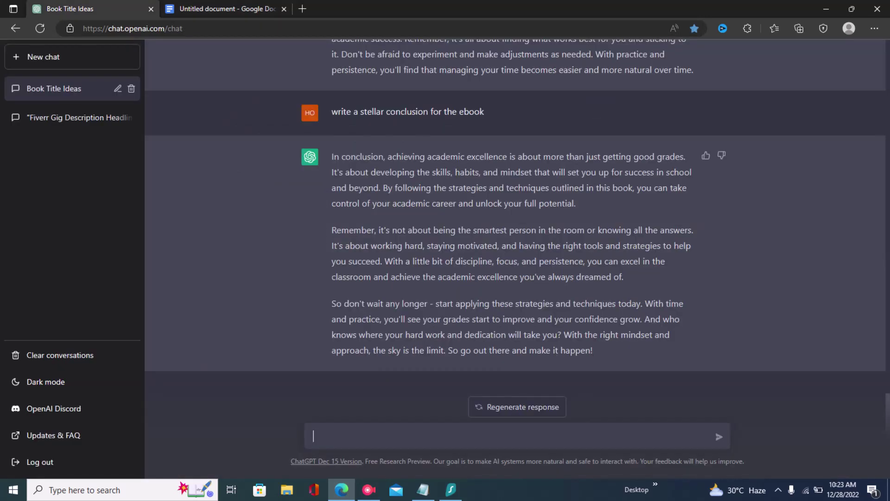